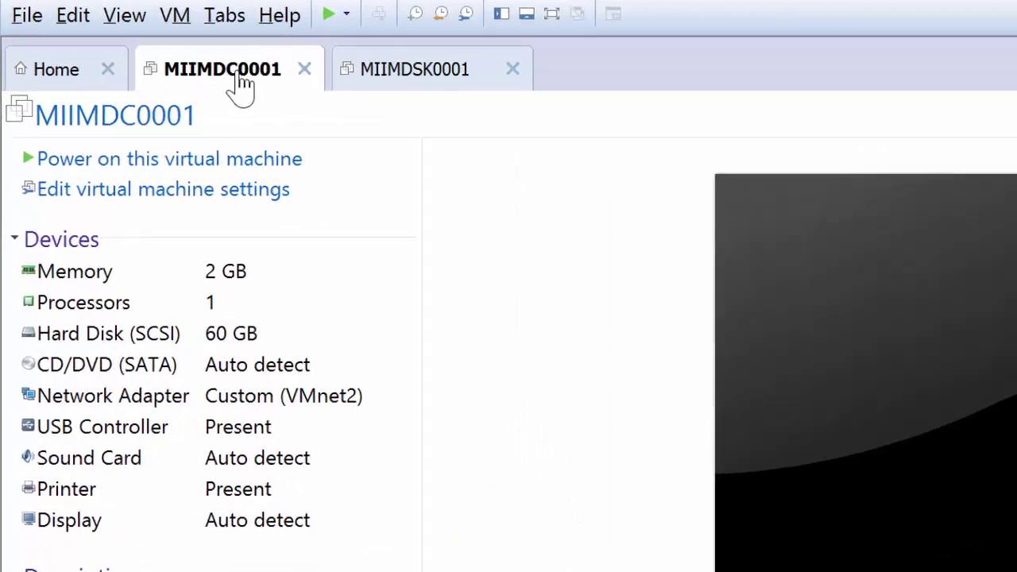
# - Open MIIMDC0001's virtual machine settings and launch the Add Hardware Wizard
pyautogui.rightClick(148, 83)
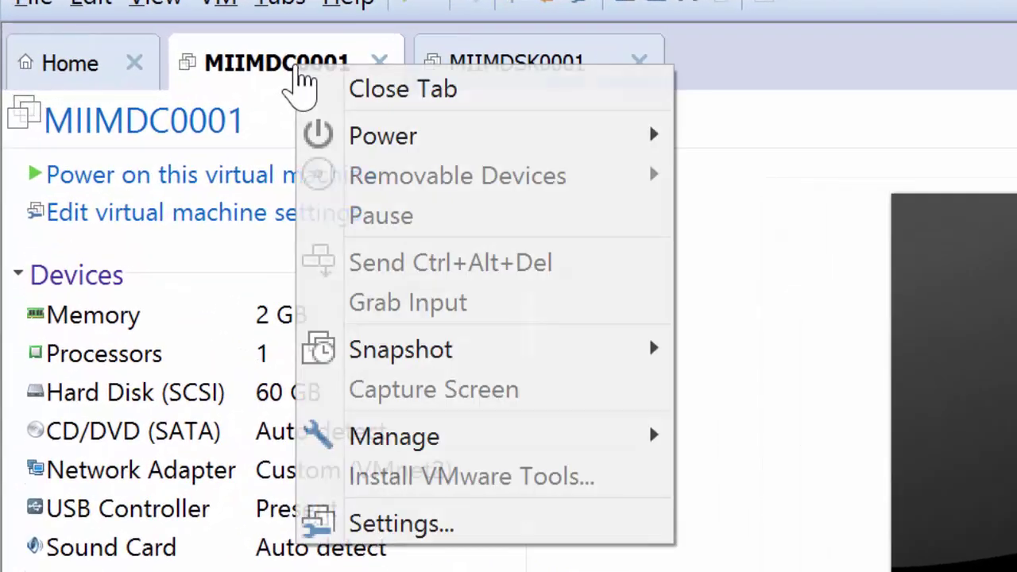
pyautogui.click(424, 528)
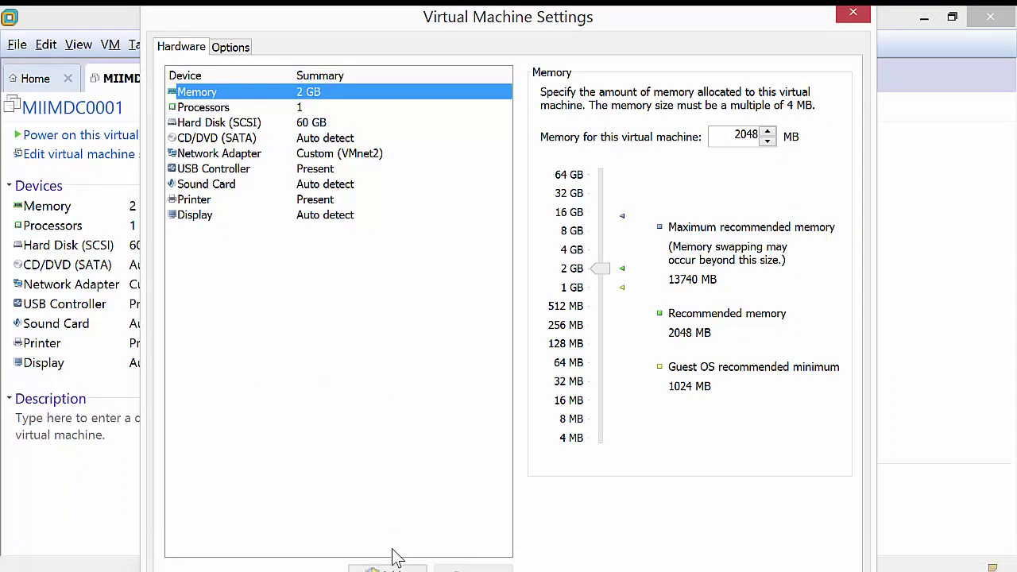
pyautogui.click(384, 569)
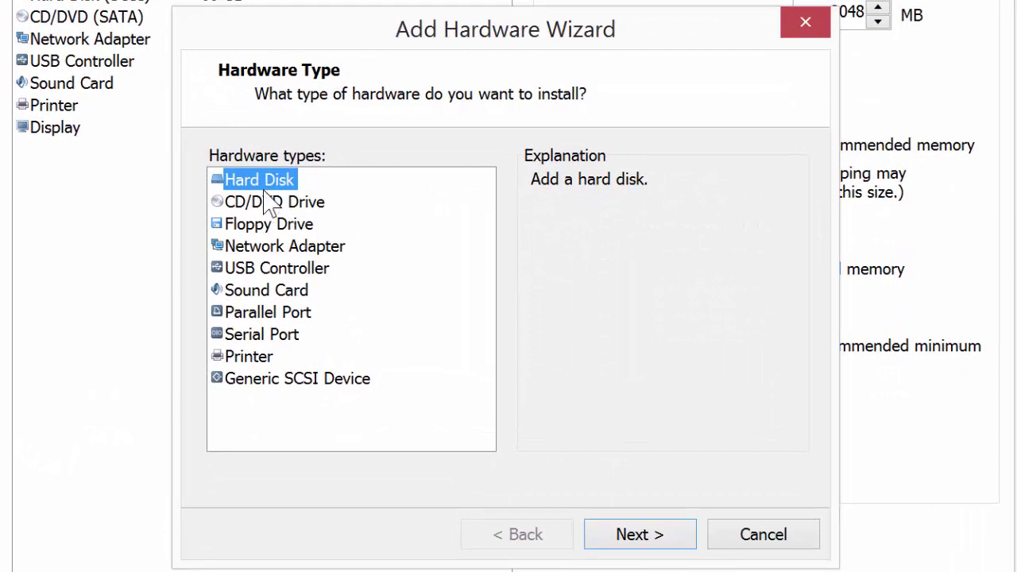
# - Choose a new SCSI hard disk with a 10 GB maximum size, stored as a single file
pyautogui.click(651, 547)
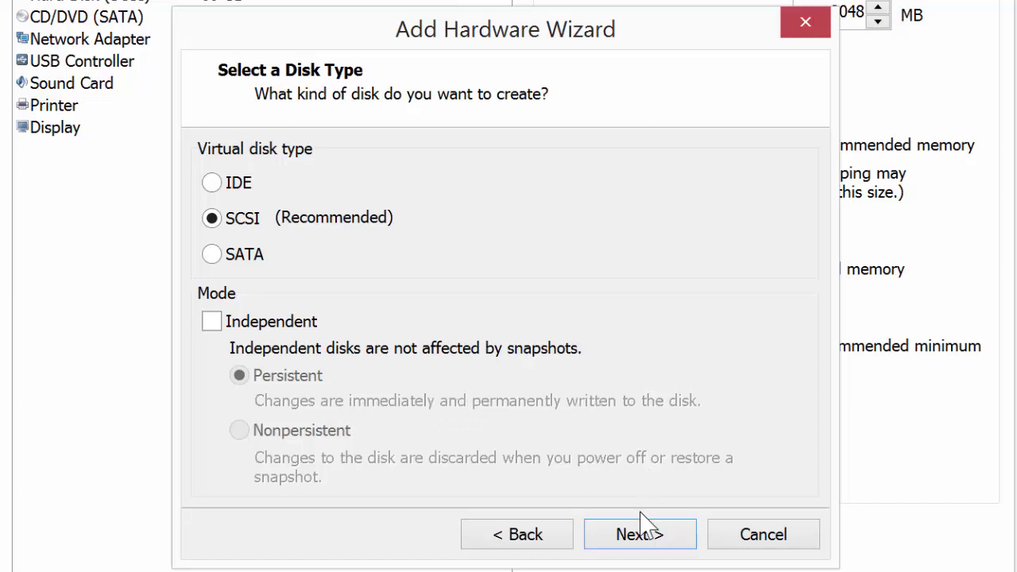
pyautogui.click(659, 538)
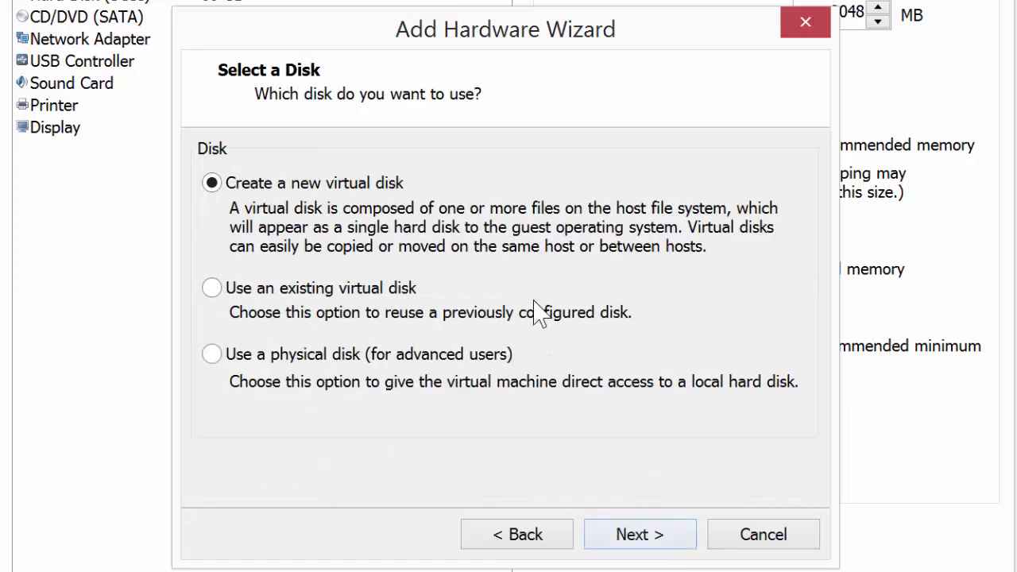
pyautogui.click(644, 540)
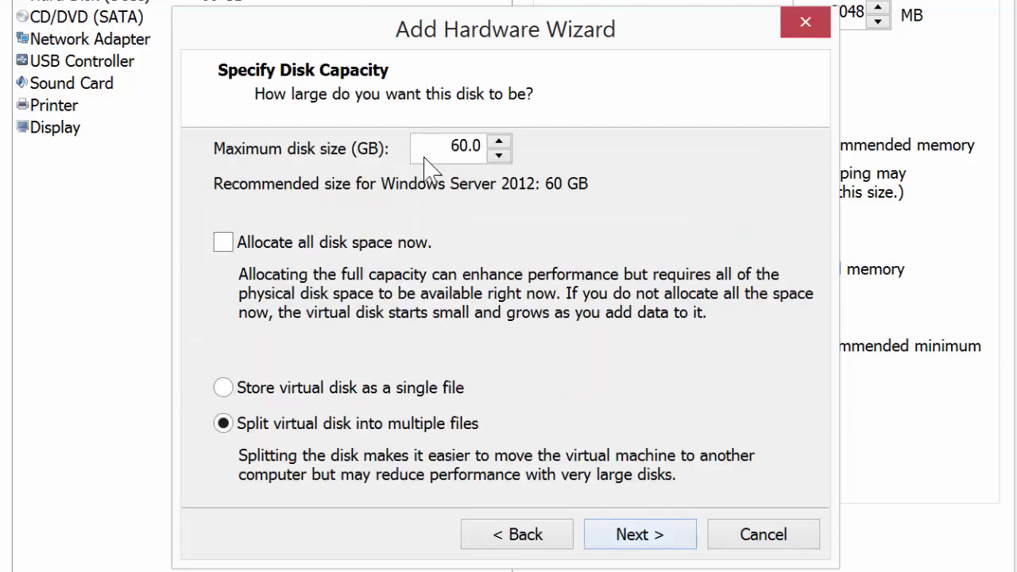
pyautogui.click(452, 149)
pyautogui.moveTo(452, 148); pyautogui.dragTo(469, 149)
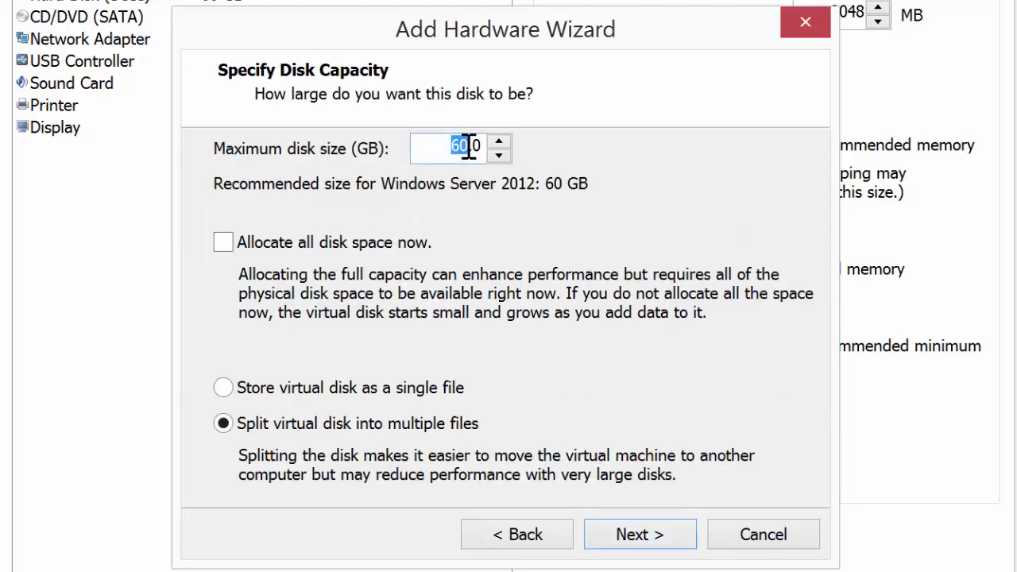
pyautogui.write('10')
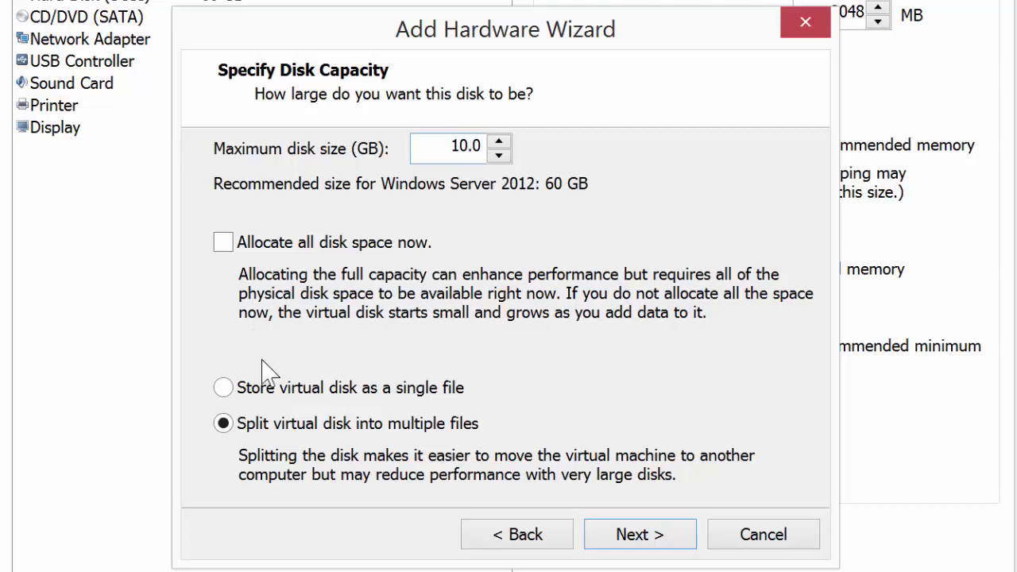
pyautogui.click(224, 390)
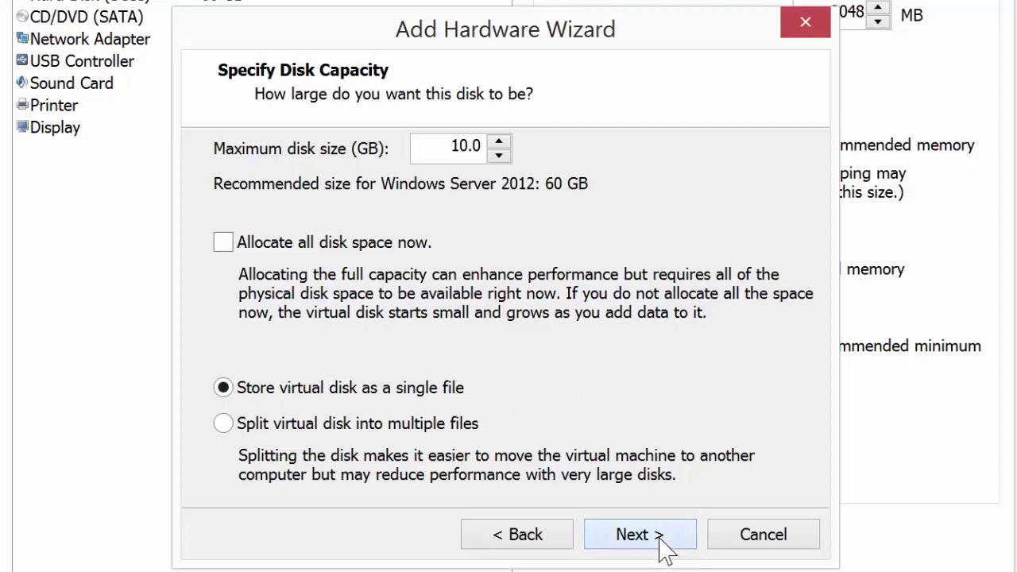
# - Name the disk file MIIMDC0001-SYSVOL.vmdk, finish the wizard, and close Virtual Machine Settings
pyautogui.click(659, 535)
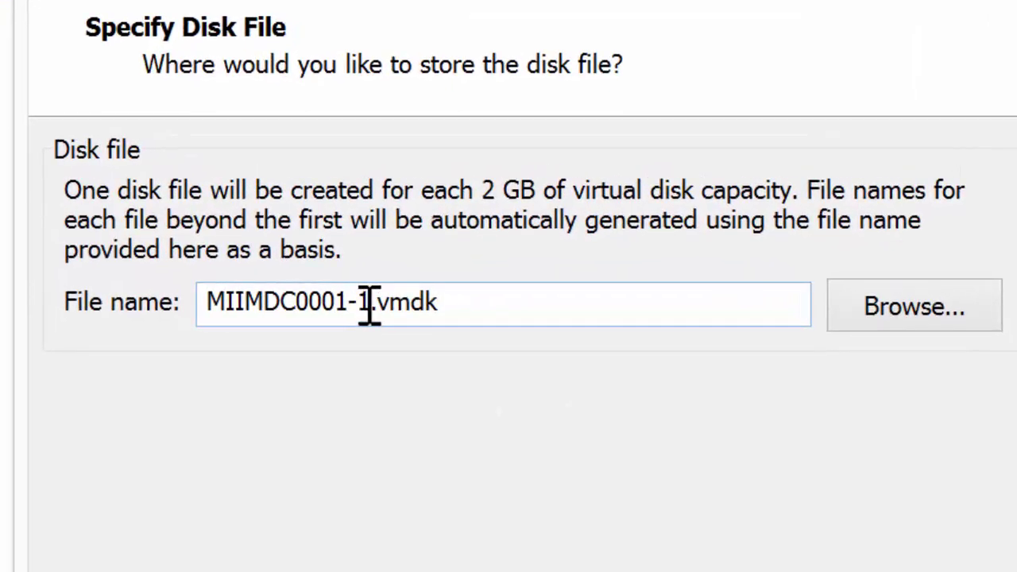
pyautogui.click(370, 304)
pyautogui.press('BackSpace')
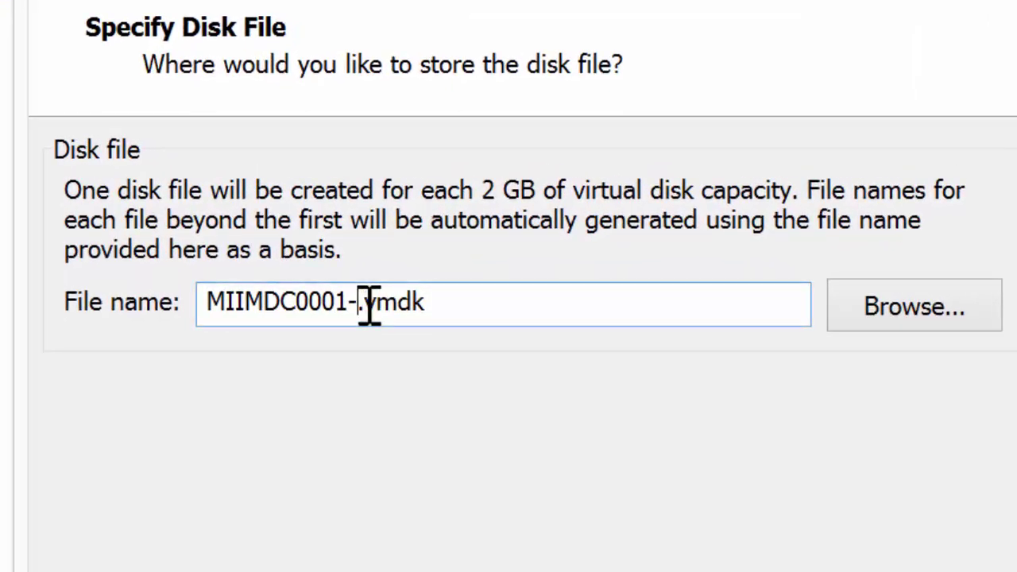
pyautogui.write('SYSVOL')
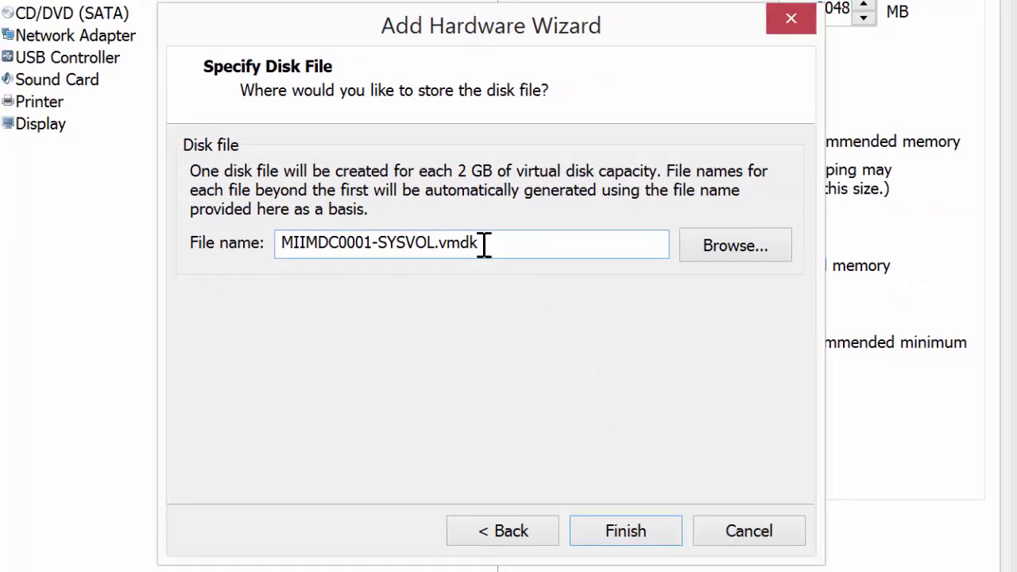
pyautogui.click(633, 533)
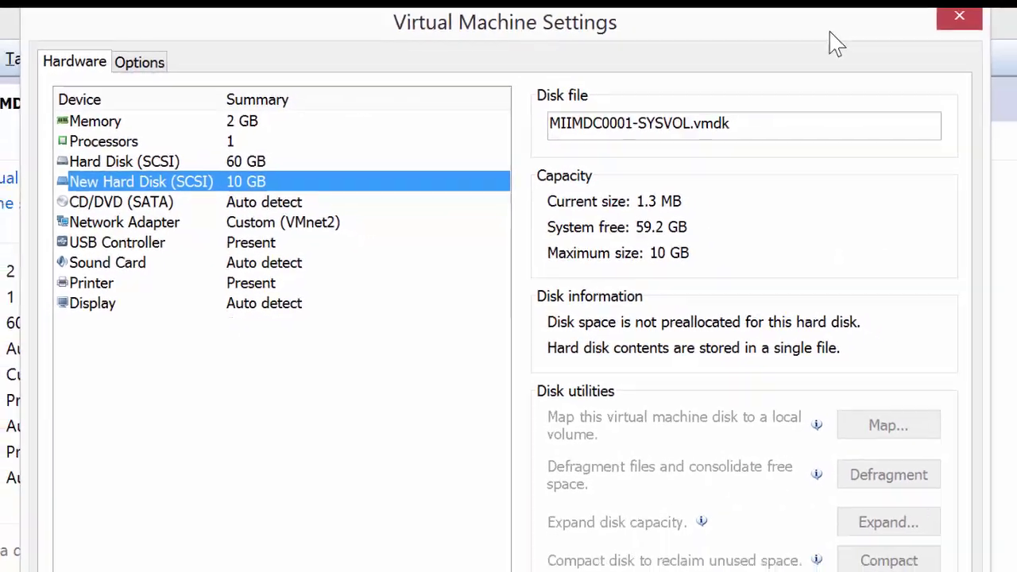
pyautogui.click(959, 16)
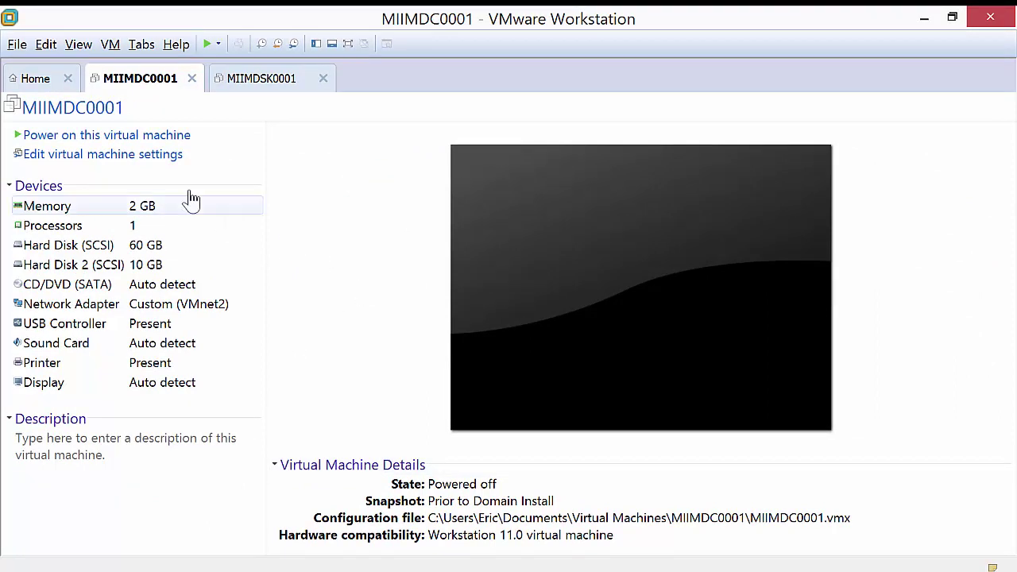
# - Power on MIIMDC0001, accept the sata0:1 prompt, and launch Computer Management from Server Manager Tools
pyautogui.click(159, 137)
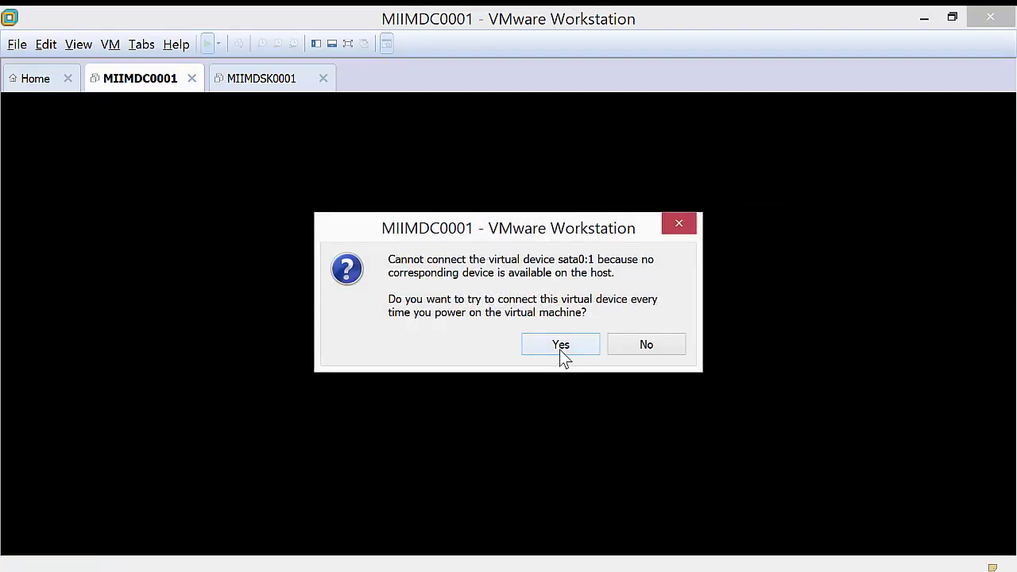
pyautogui.click(560, 348)
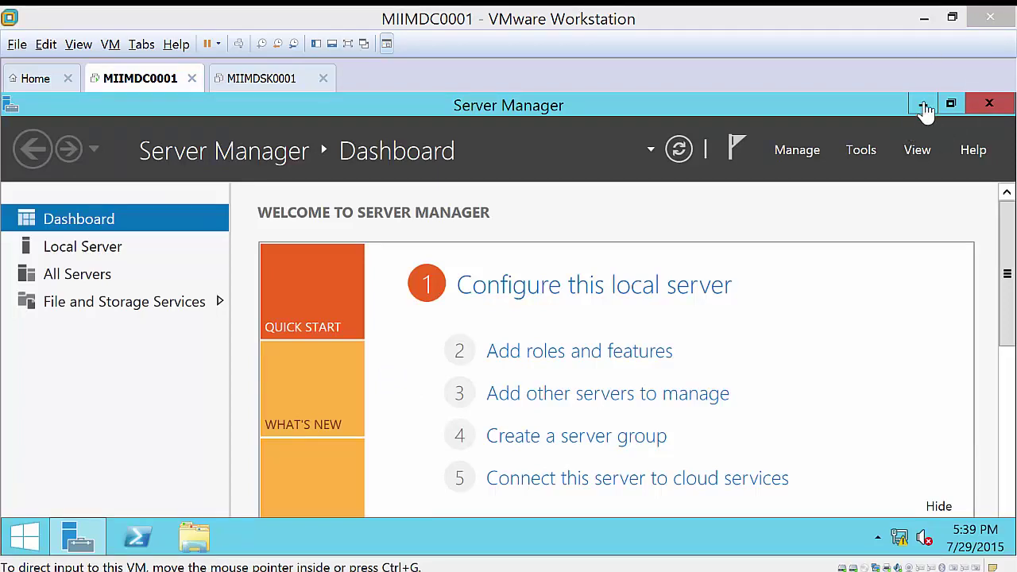
pyautogui.click(872, 163)
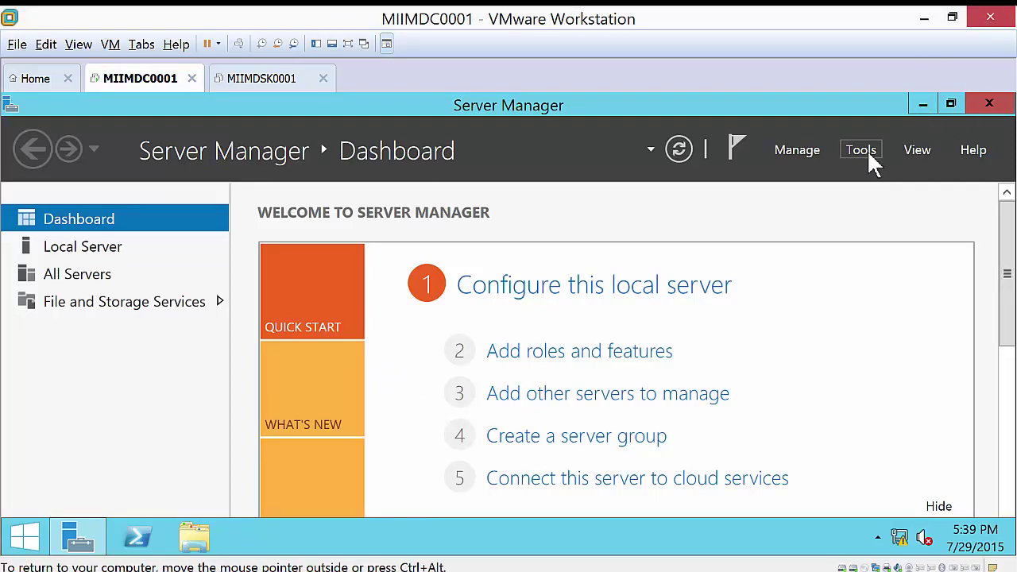
pyautogui.click(866, 152)
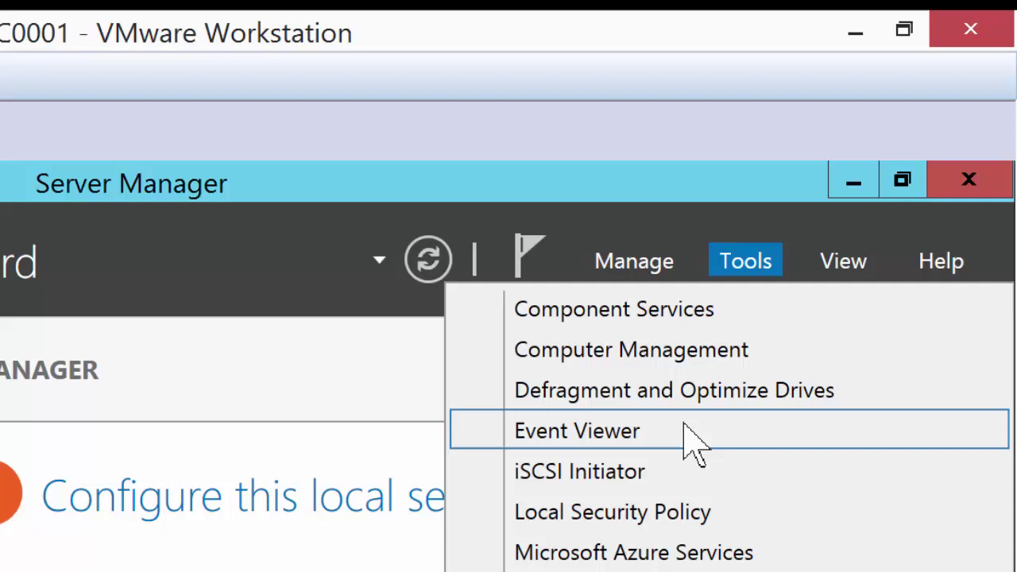
pyautogui.click(677, 354)
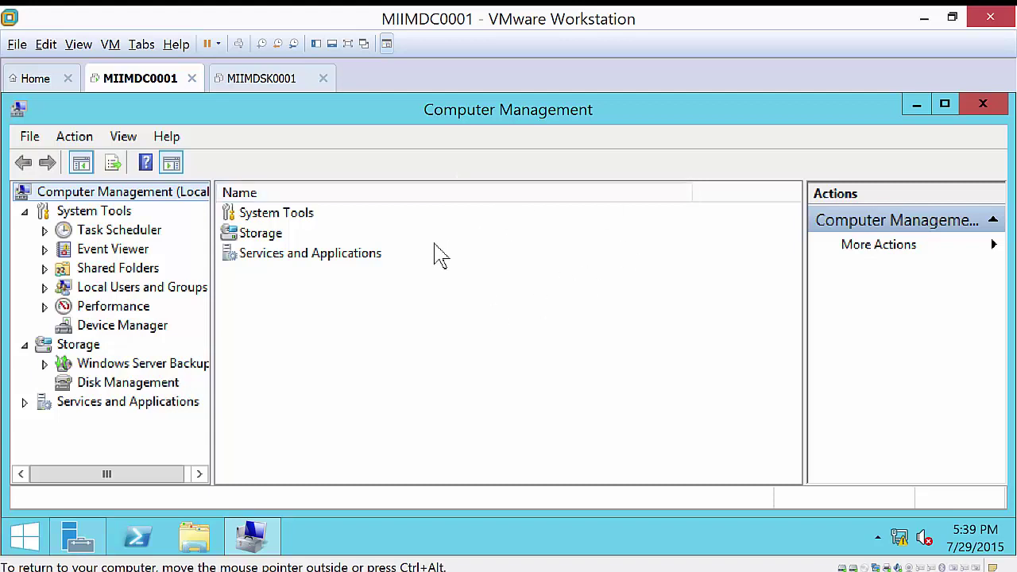
# - In Disk Management, set Disk 1 online and initialize it with the MBR partition style
pyautogui.click(163, 387)
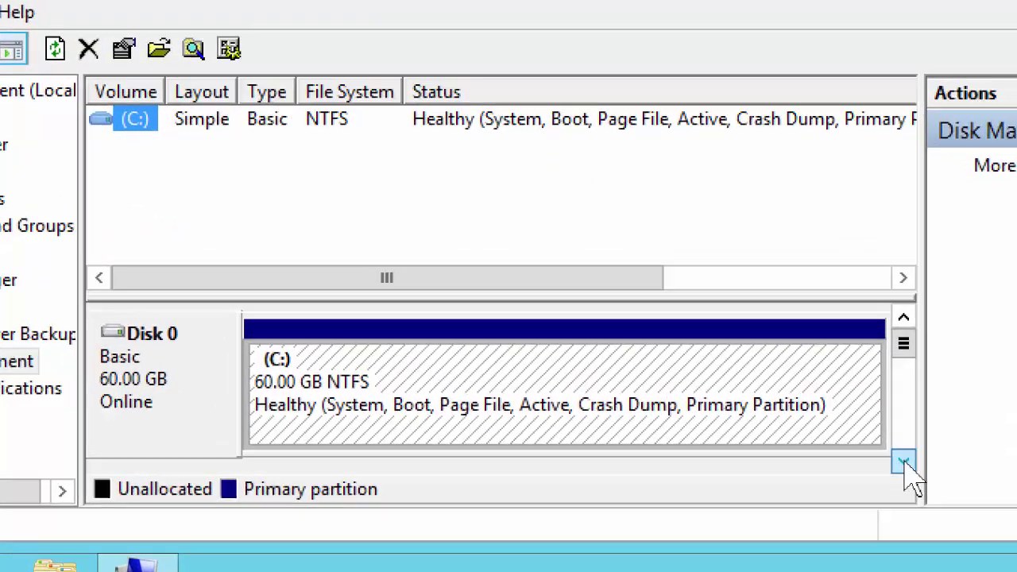
pyautogui.click(791, 452)
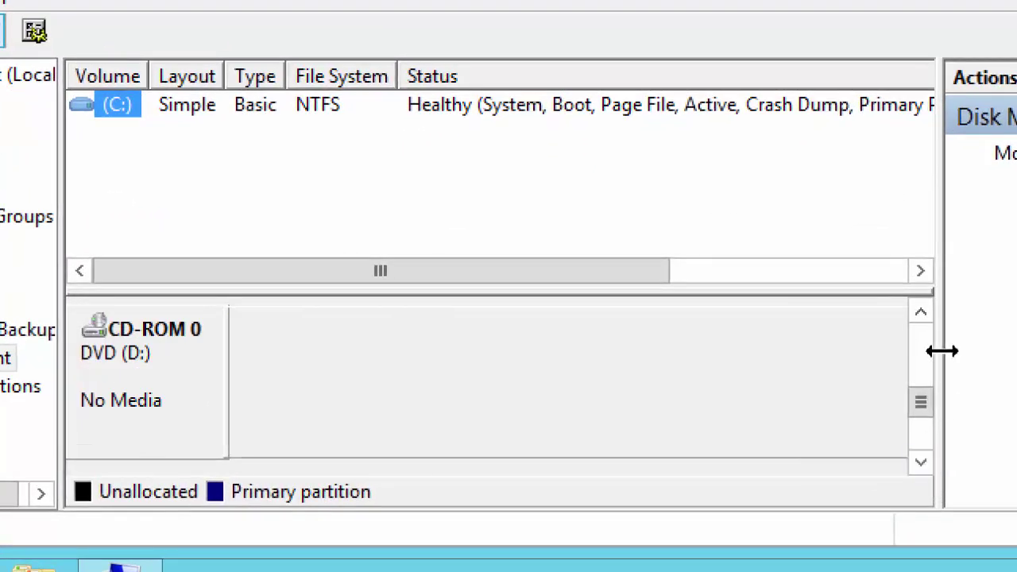
pyautogui.click(921, 315)
pyautogui.moveTo(83, 385)
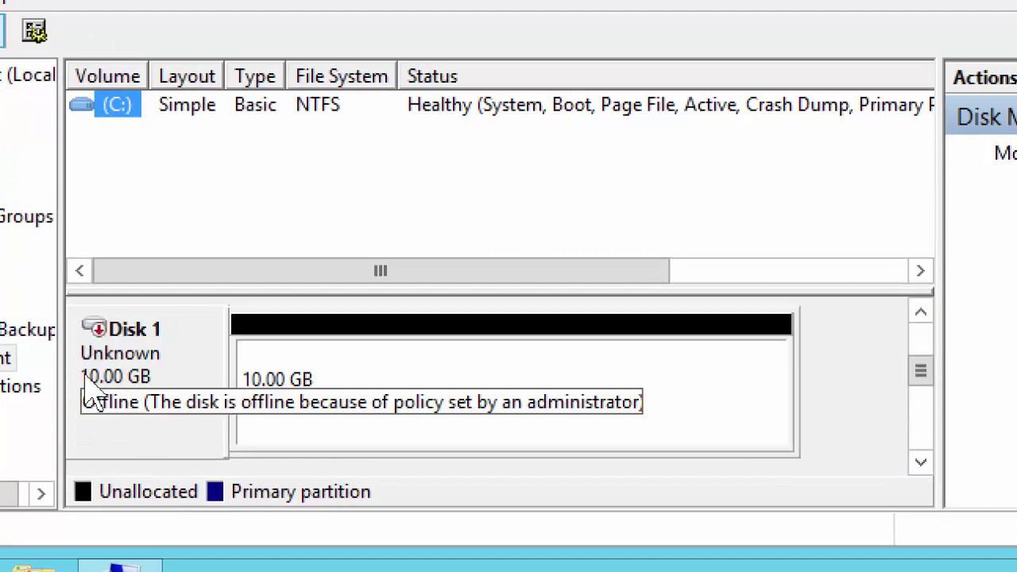
pyautogui.rightClick(135, 380)
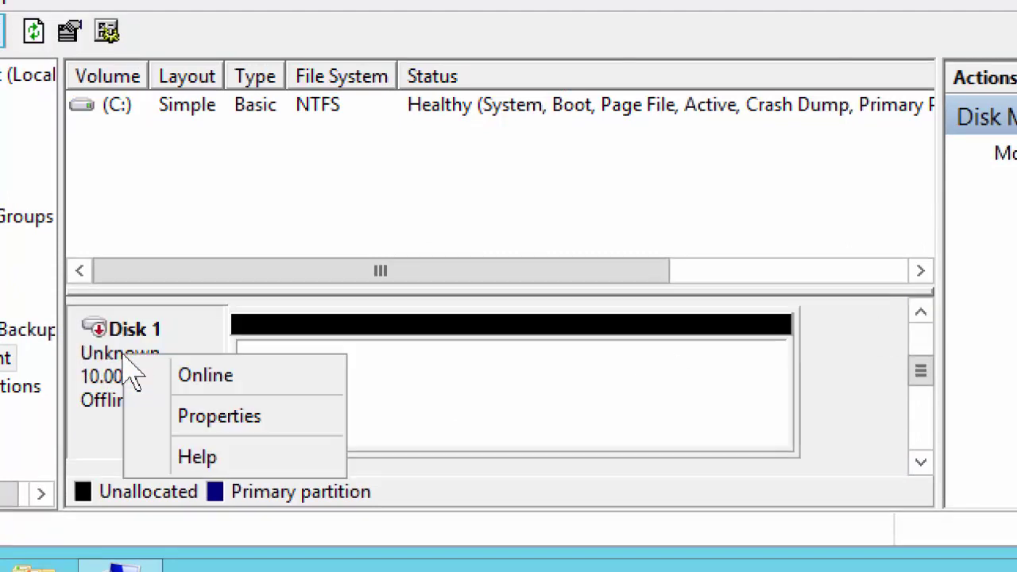
pyautogui.click(185, 372)
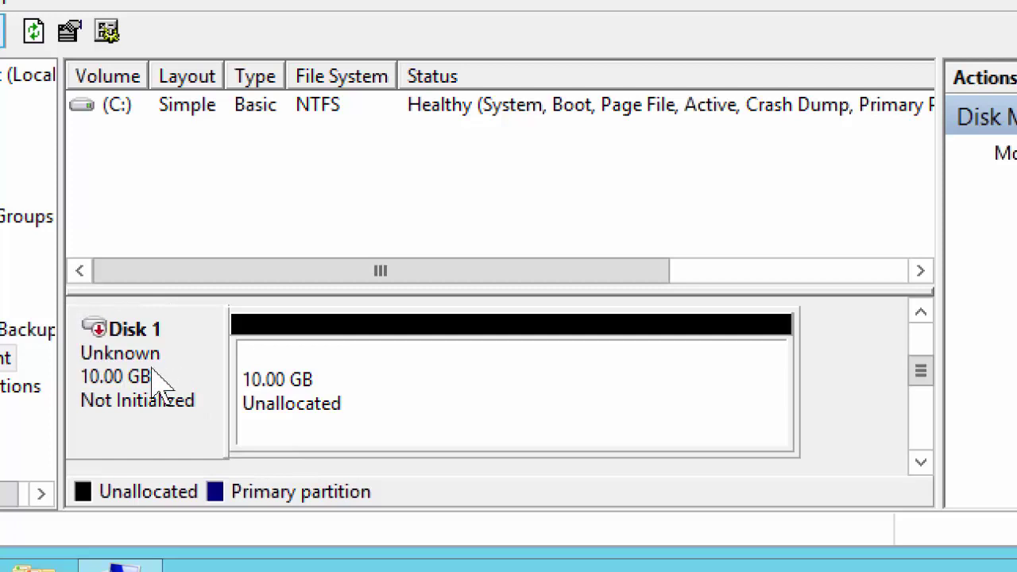
pyautogui.rightClick(156, 374)
pyautogui.click(264, 390)
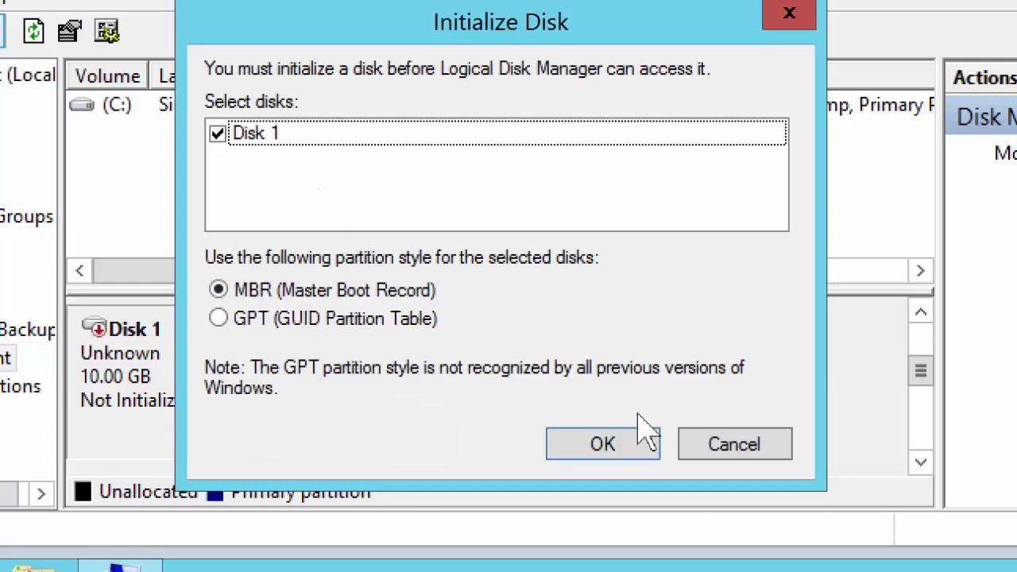
pyautogui.click(603, 445)
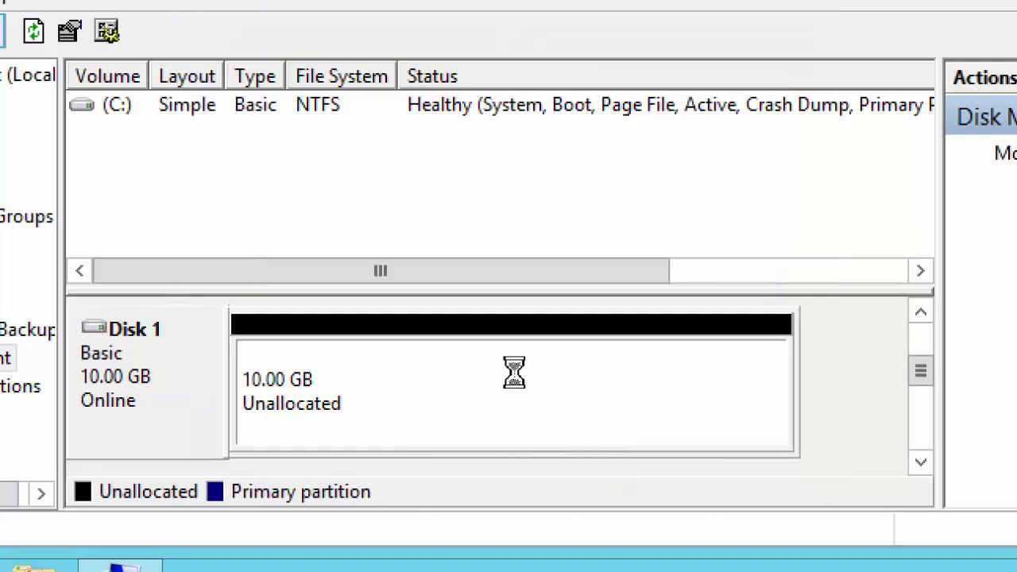
# - Start a new simple volume on Disk 1 using the full 10237 MB and drive letter S
pyautogui.rightClick(421, 380)
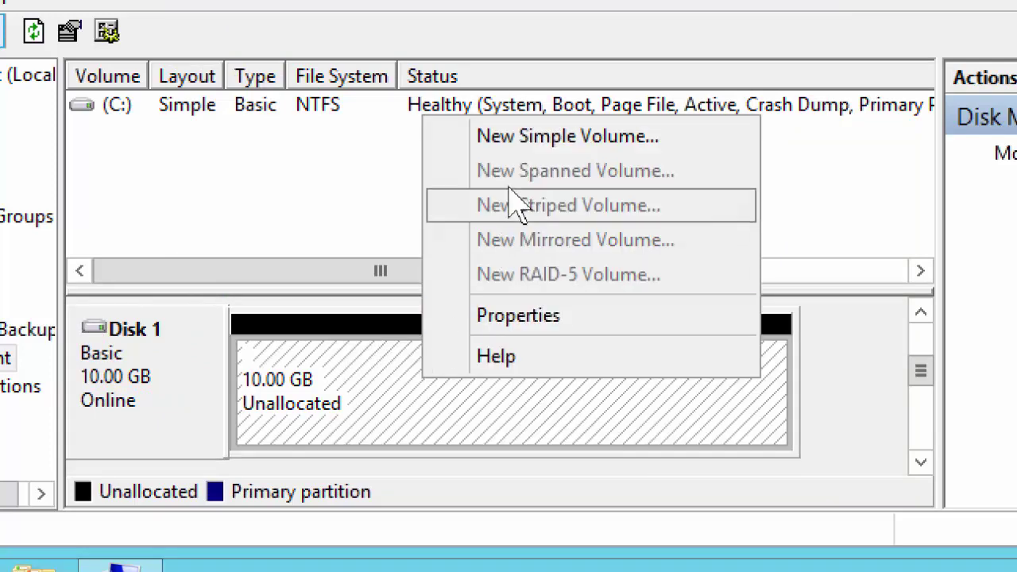
pyautogui.click(567, 137)
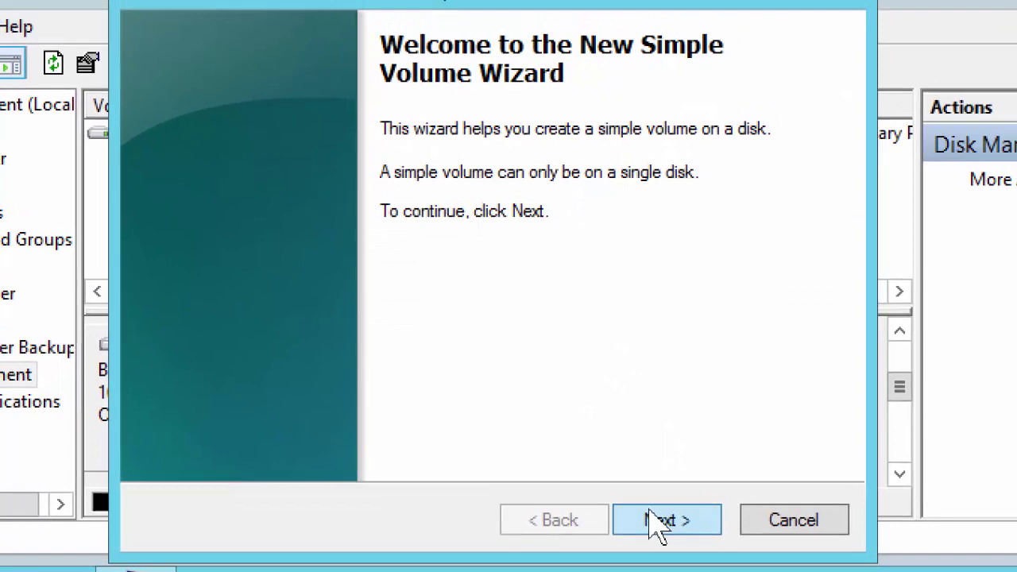
pyautogui.click(673, 510)
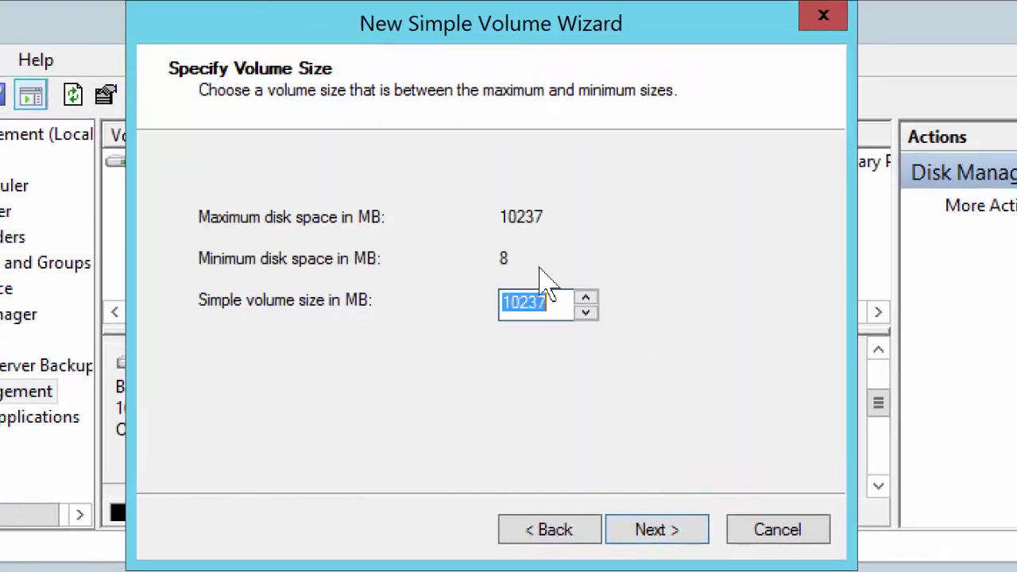
pyautogui.click(657, 534)
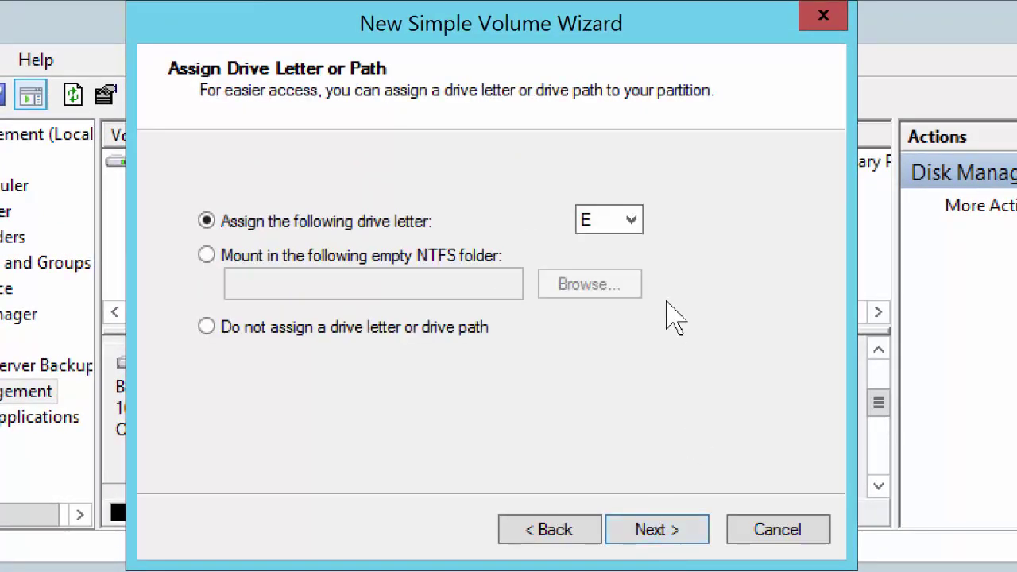
pyautogui.click(641, 224)
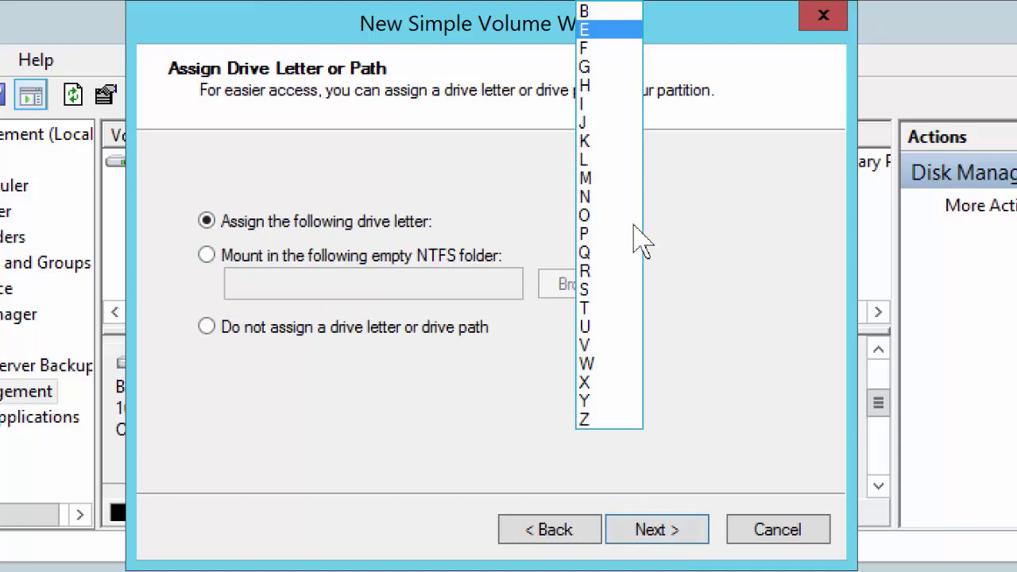
pyautogui.click(601, 290)
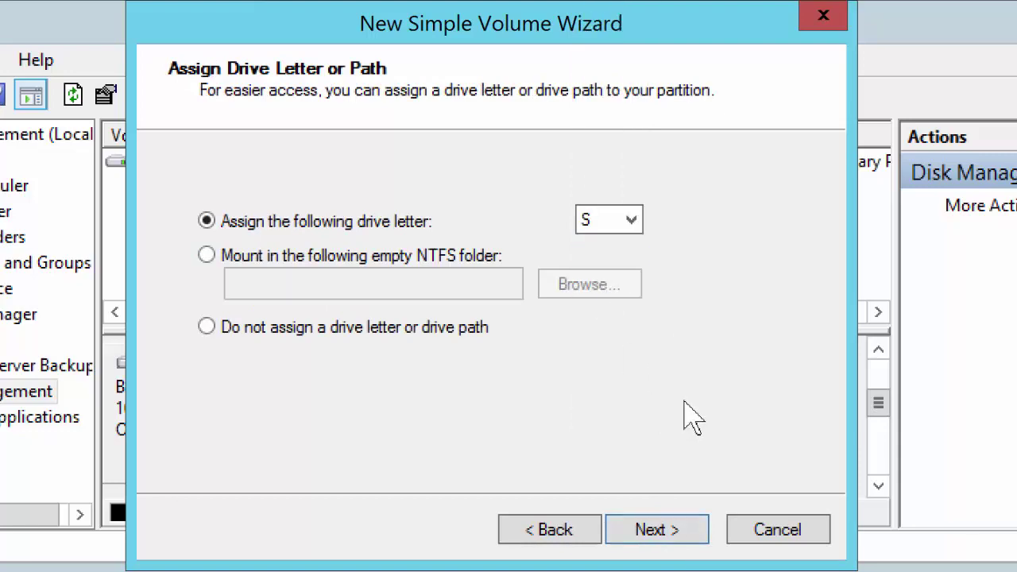
pyautogui.click(659, 541)
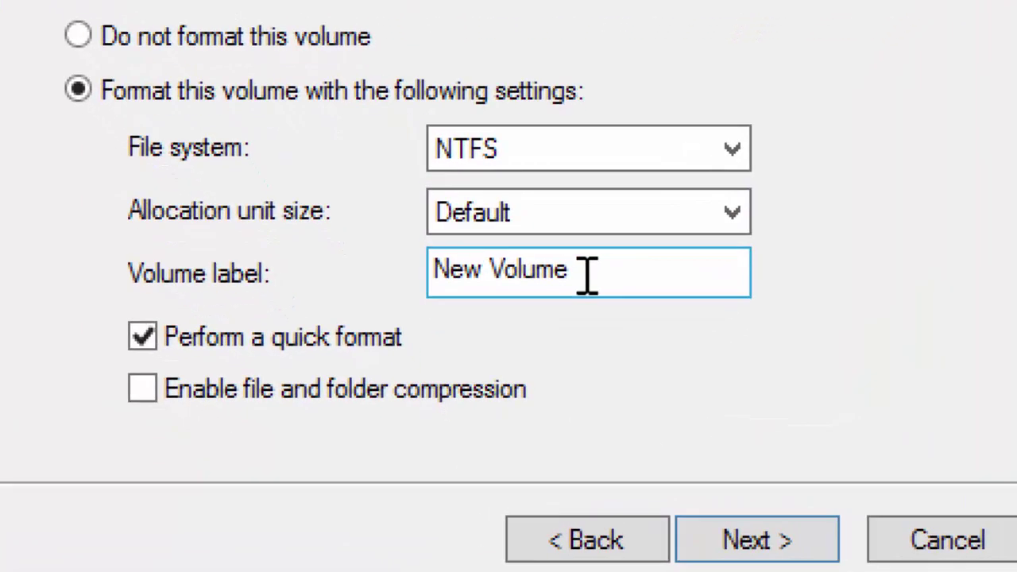
# - Label the volume SYSVOL with NTFS quick format and complete the wizard
pyautogui.moveTo(586, 275); pyautogui.dragTo(415, 286)
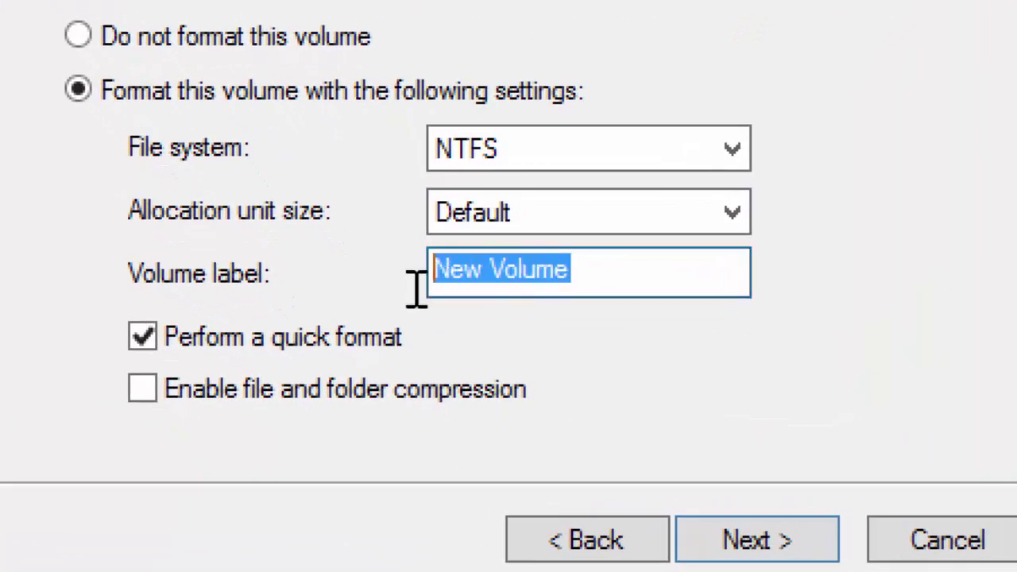
pyautogui.write('SYSVOL')
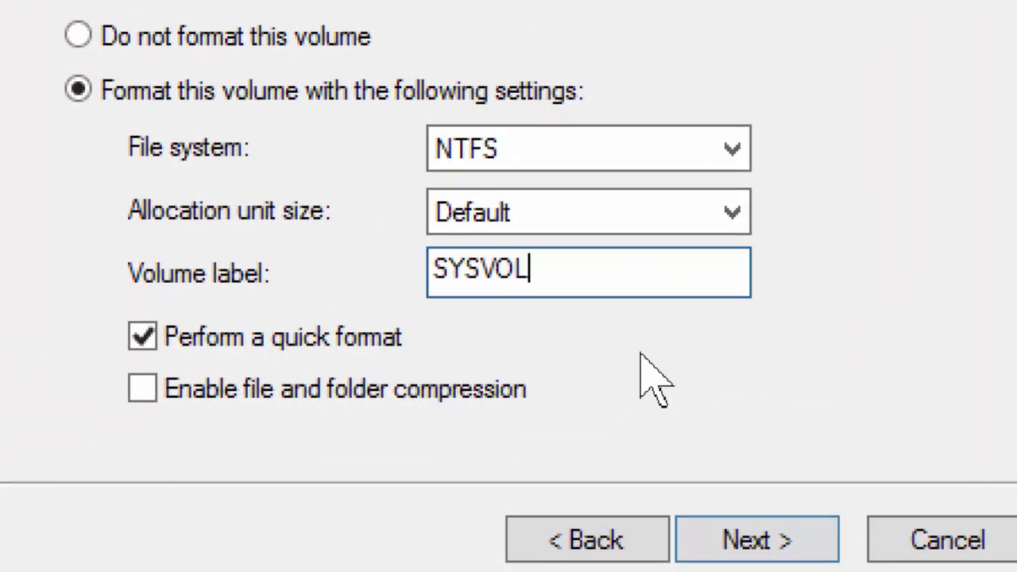
pyautogui.click(806, 544)
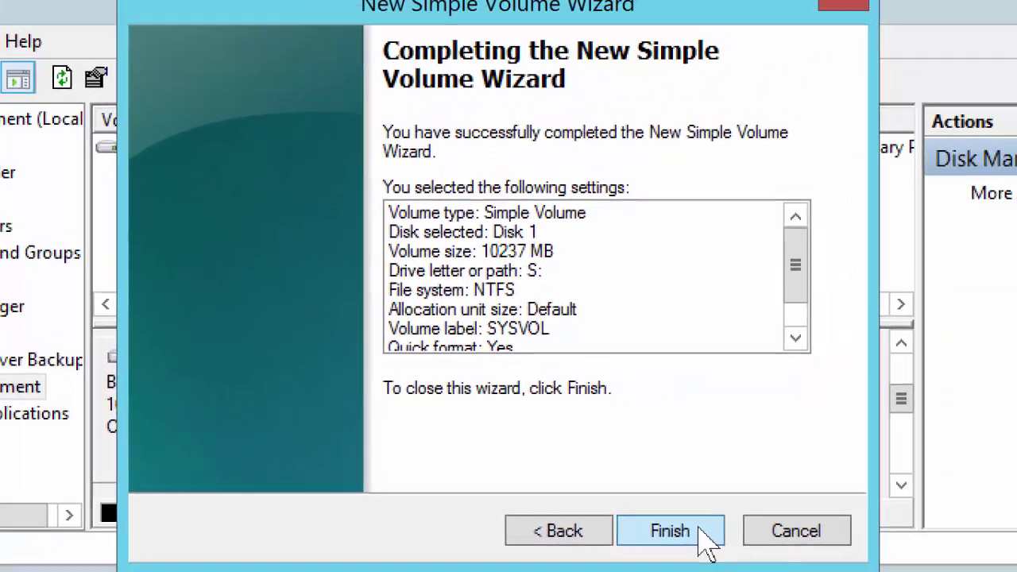
pyautogui.click(806, 545)
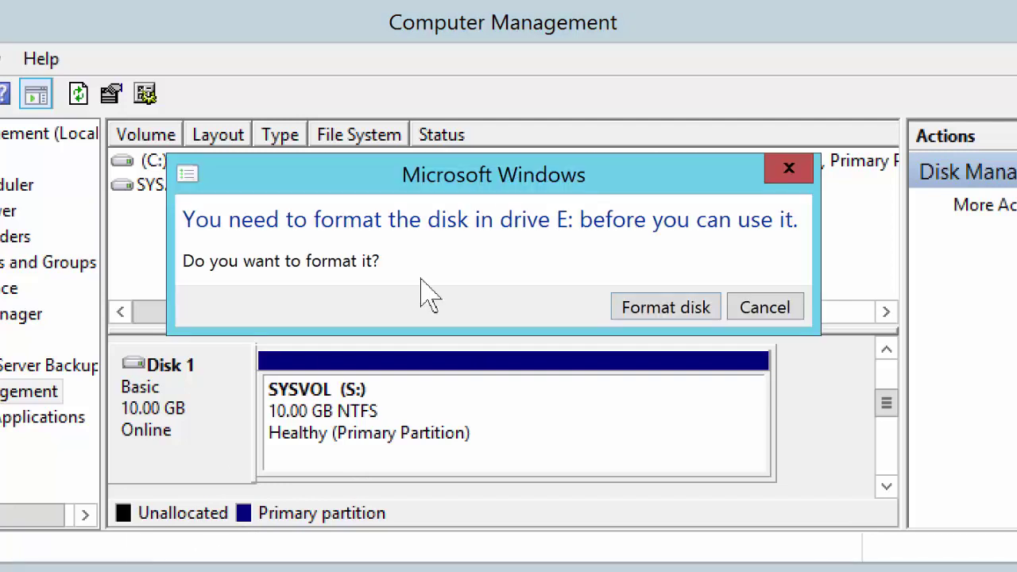
# - Dismiss the failed drive E format error, then format SYSVOL (S:) as NTFS
pyautogui.click(672, 312)
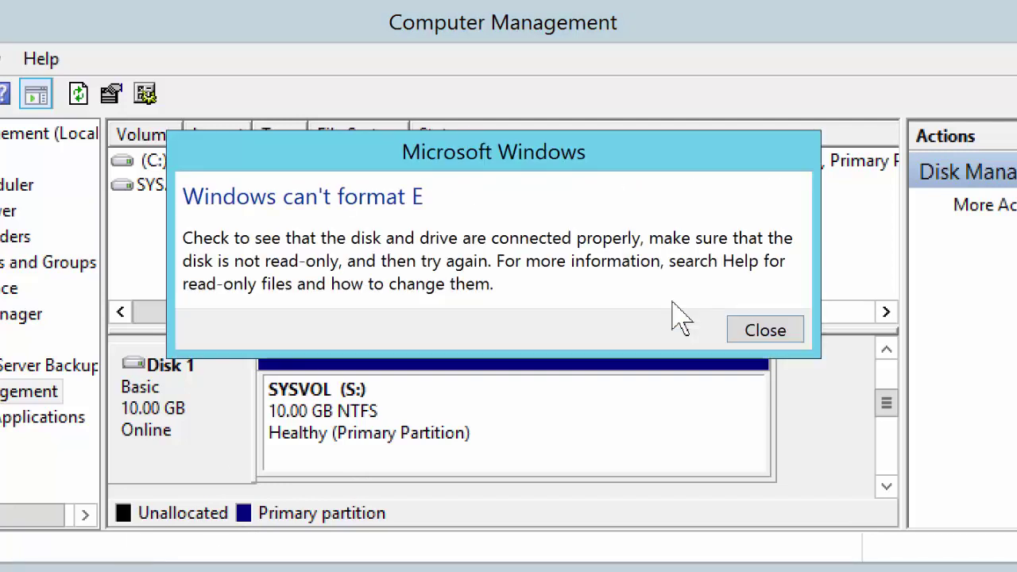
pyautogui.click(764, 330)
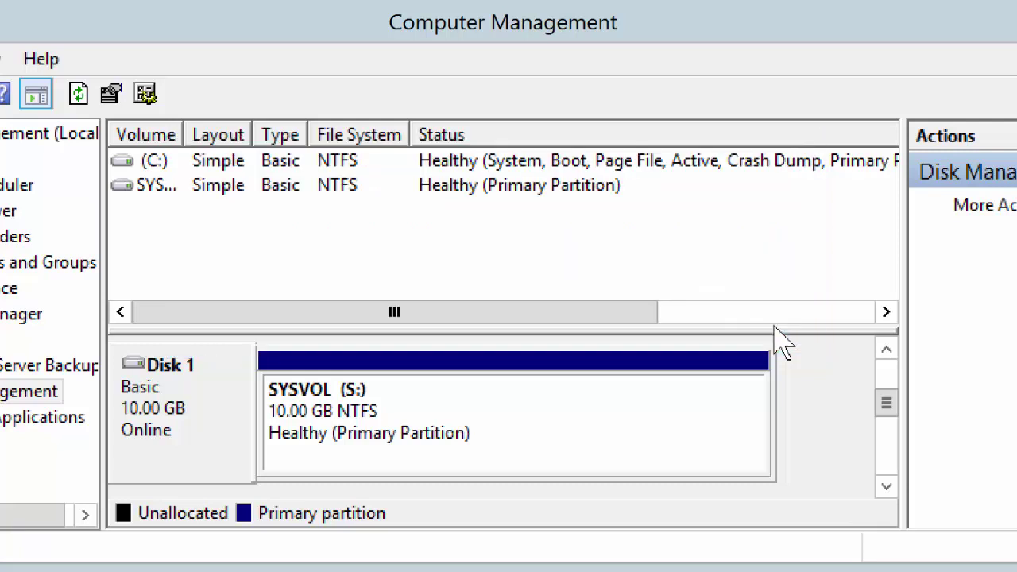
pyautogui.rightClick(386, 407)
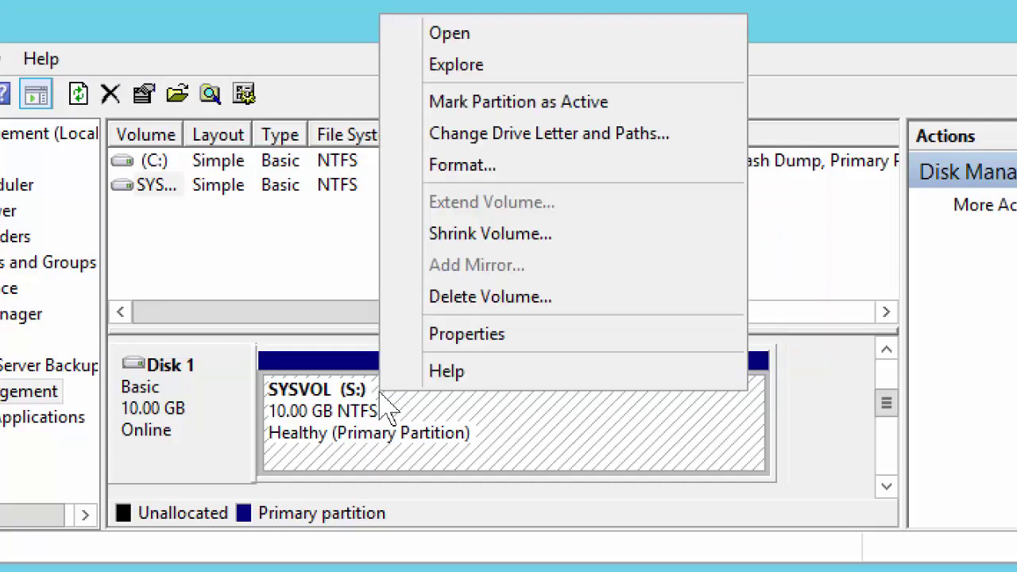
pyautogui.click(461, 168)
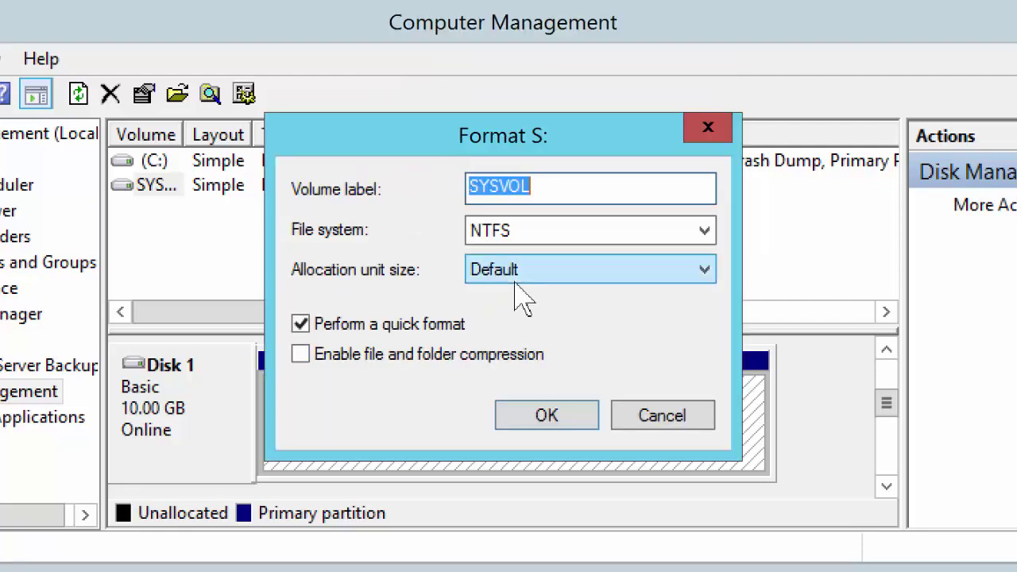
pyautogui.click(586, 422)
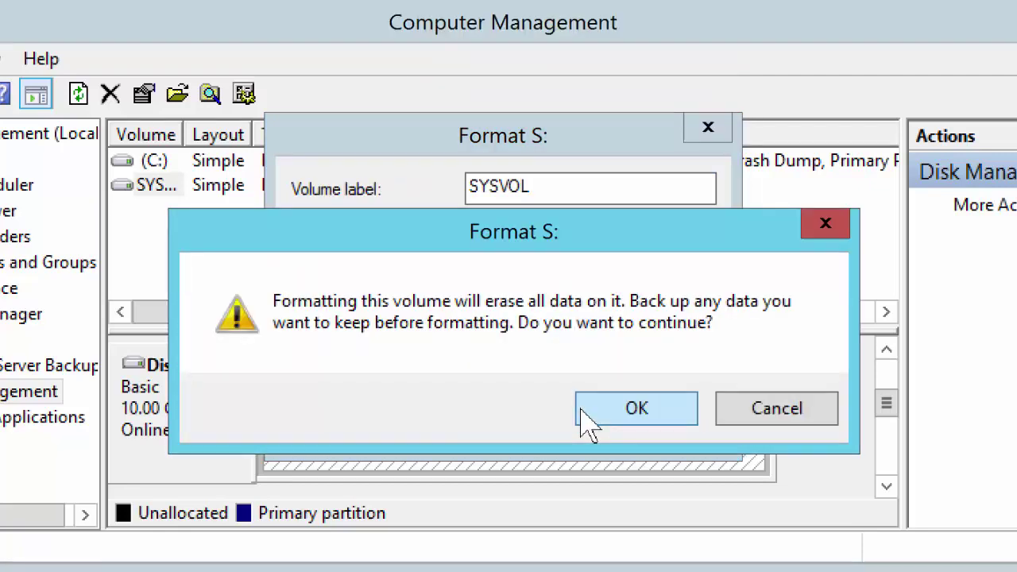
pyautogui.click(586, 422)
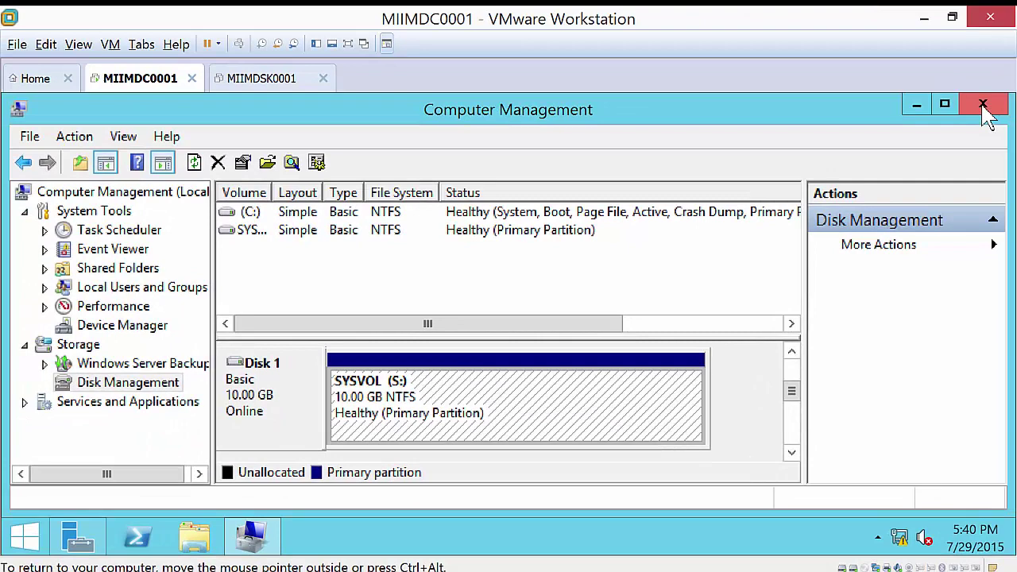
# - Close Computer Management, confirm SYSVOL (S:) appears in This PC, then close This PC
pyautogui.click(987, 105)
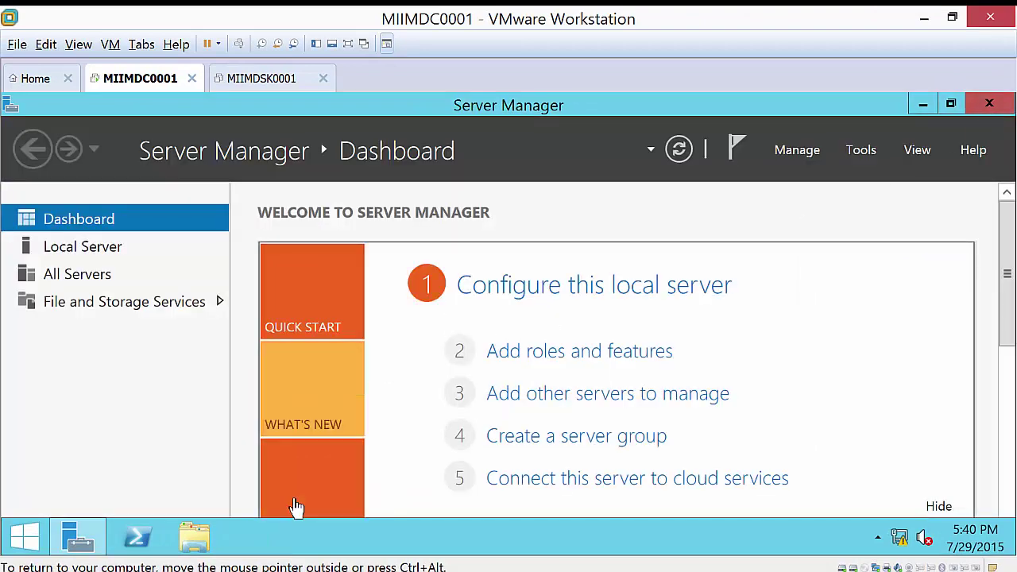
pyautogui.click(195, 539)
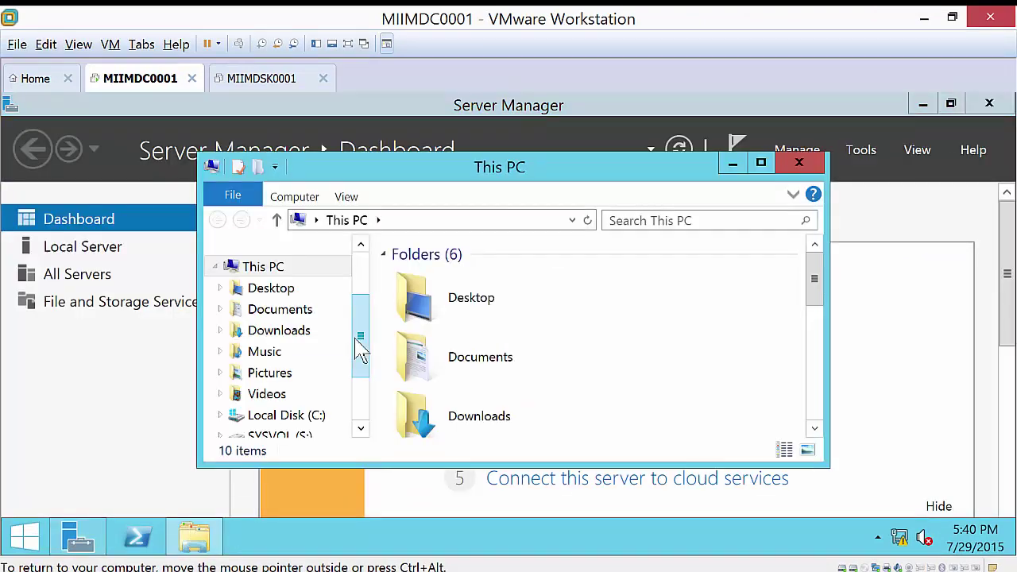
pyautogui.moveTo(357, 336); pyautogui.dragTo(367, 373)
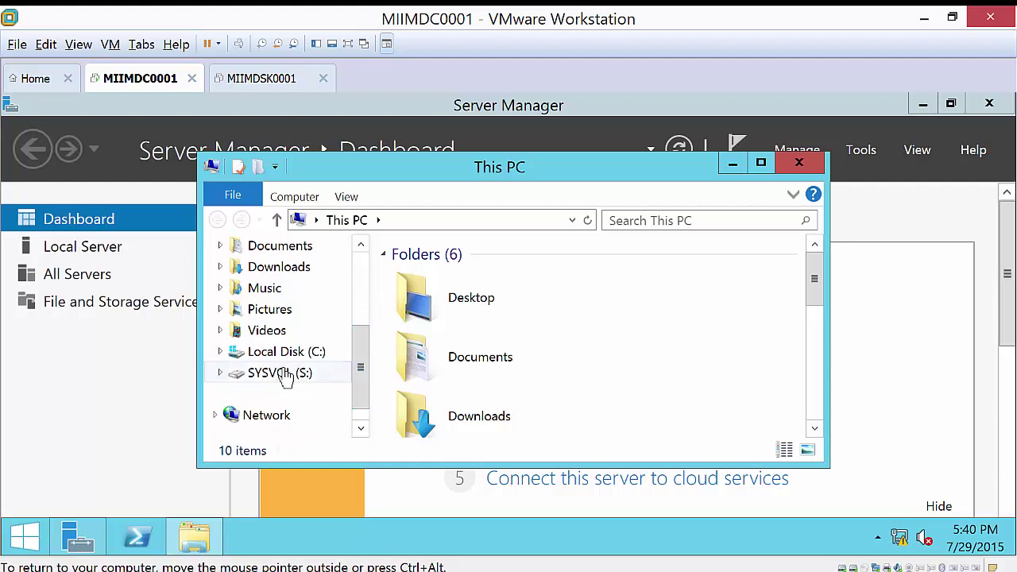
pyautogui.click(802, 163)
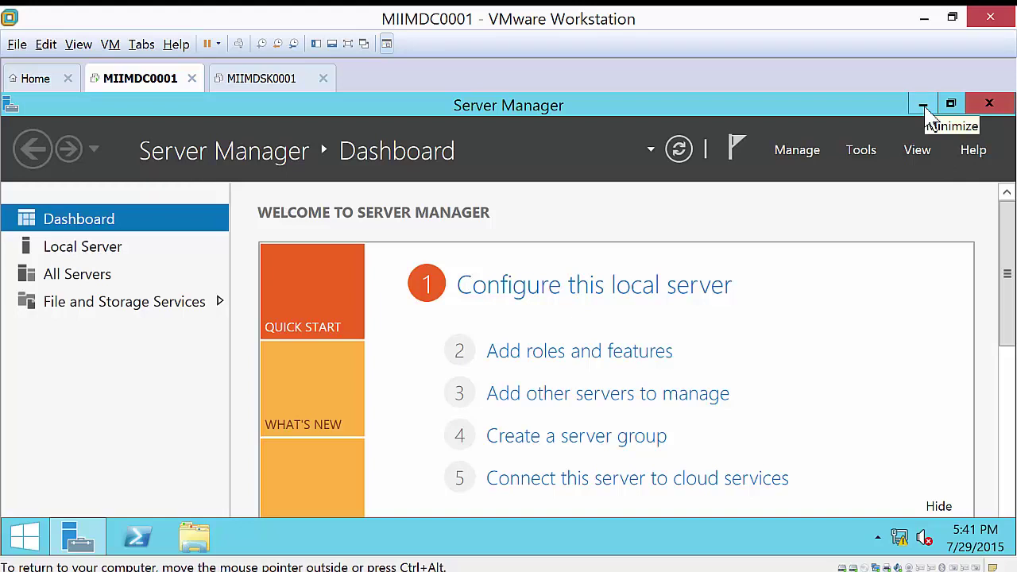
# - Launch Command Prompt as administrator from Start and type 'net user Administrator'
pyautogui.click(923, 105)
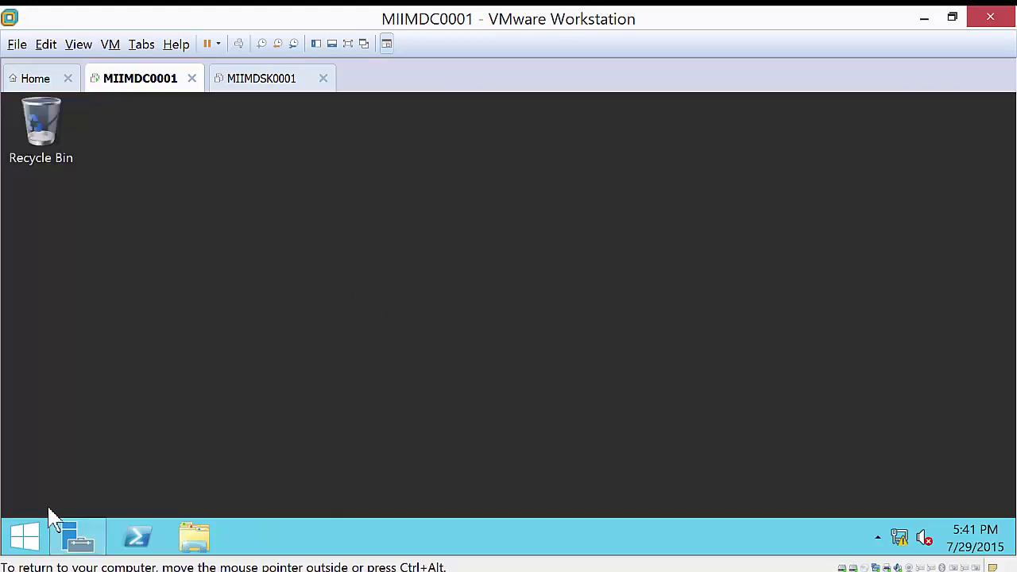
pyautogui.click(26, 537)
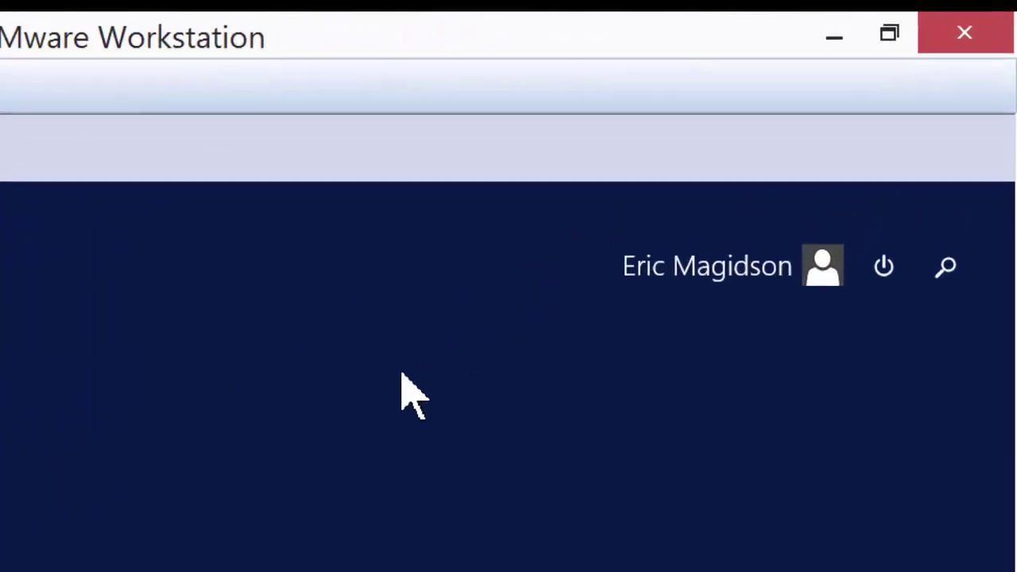
pyautogui.write('cmd')
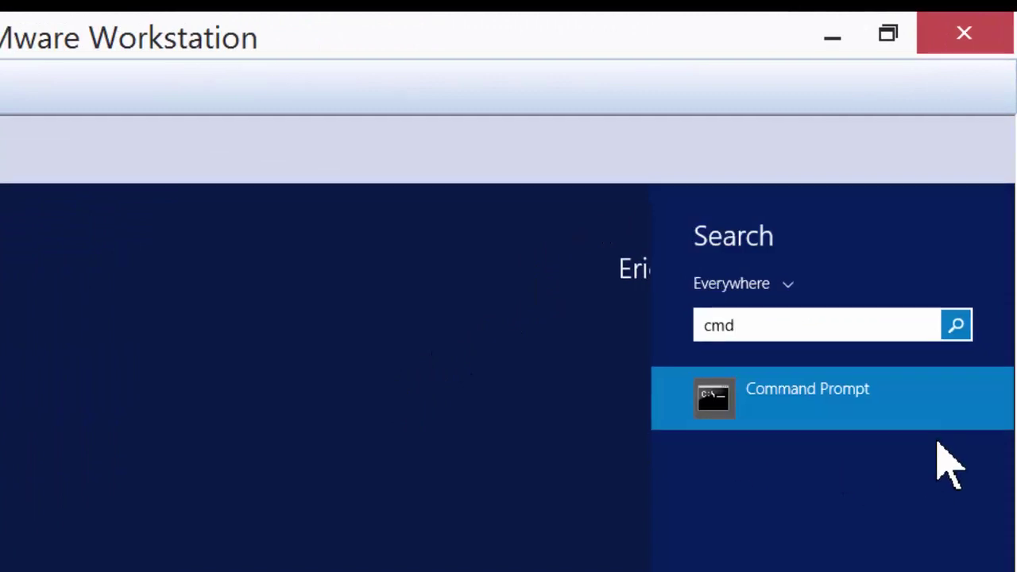
pyautogui.rightClick(777, 414)
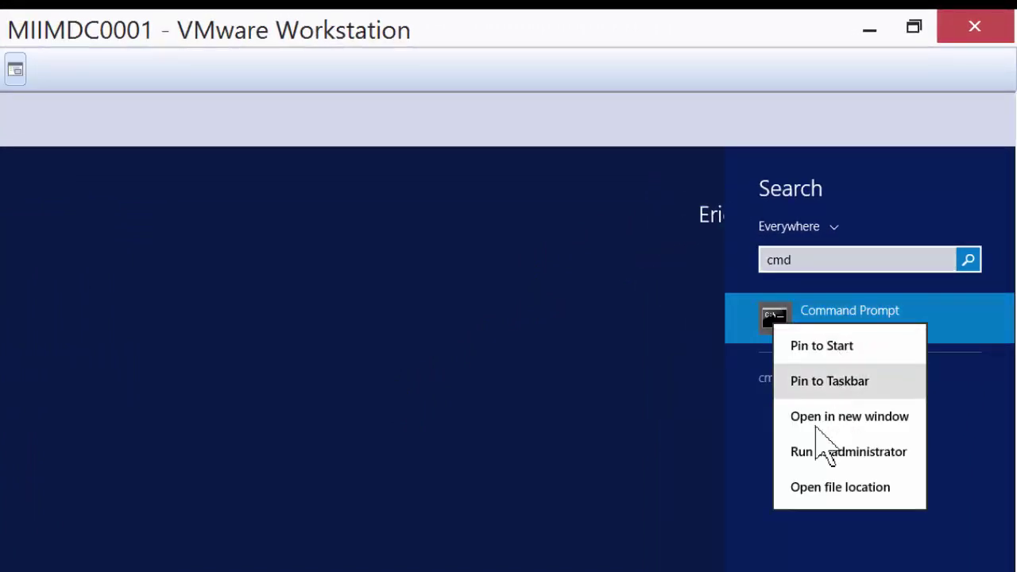
pyautogui.click(818, 457)
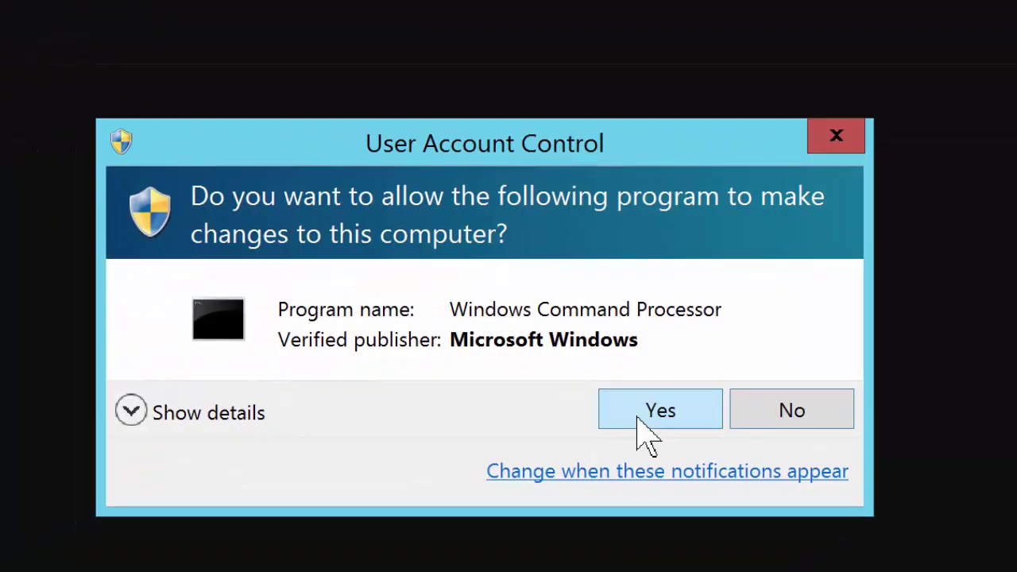
pyautogui.click(572, 457)
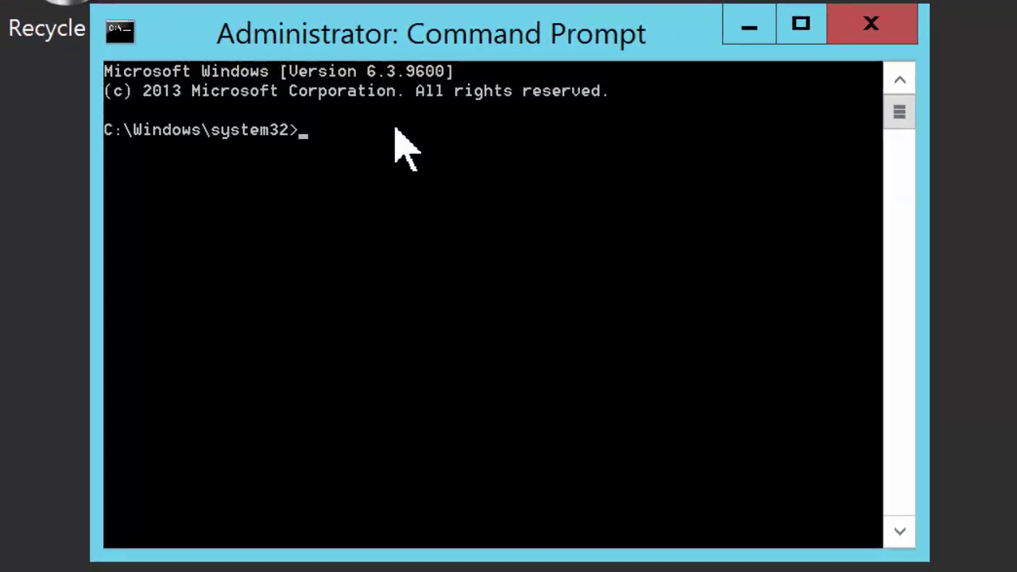
pyautogui.write('net user Adm')
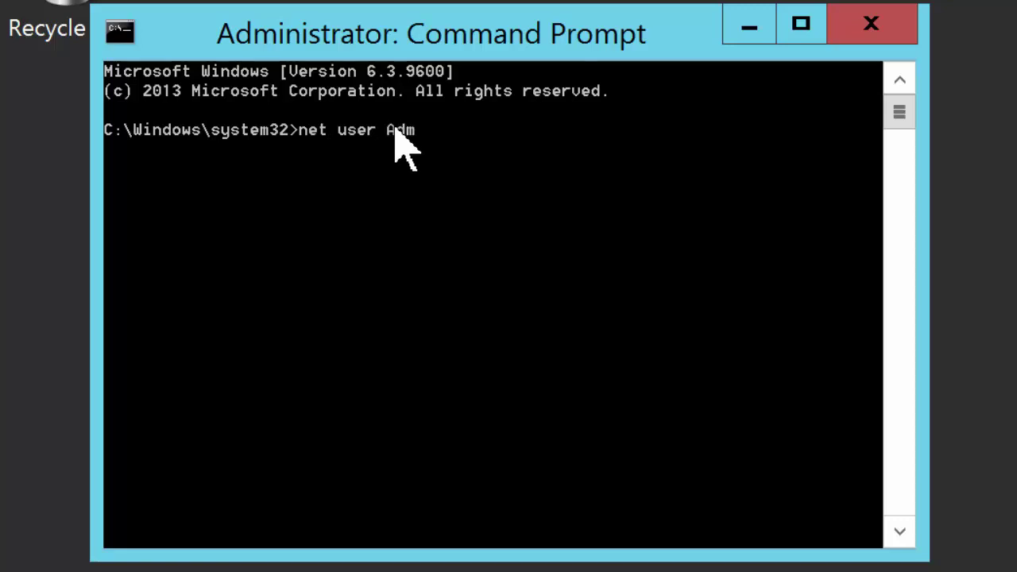
pyautogui.write('inistrator')
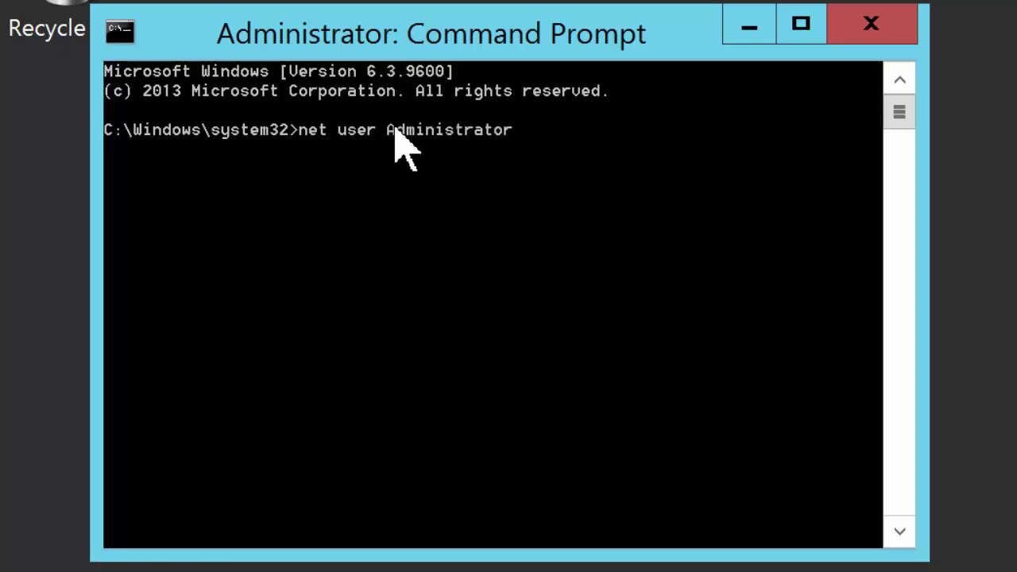
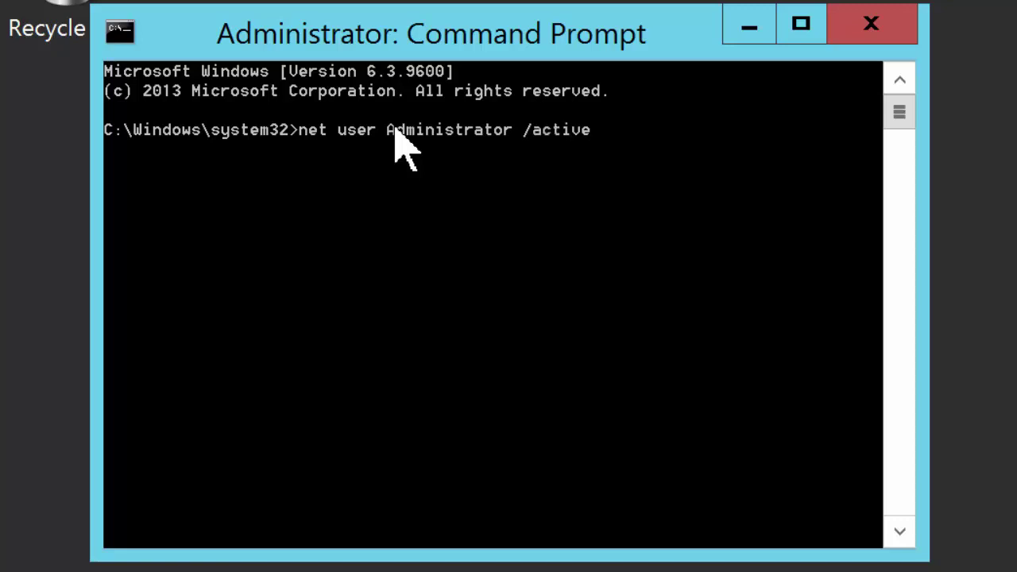
# - Run 'net user Administrator /active:yes' to enable the account, then close Command Prompt
pyautogui.write('/active:yes')
pyautogui.press('Return')
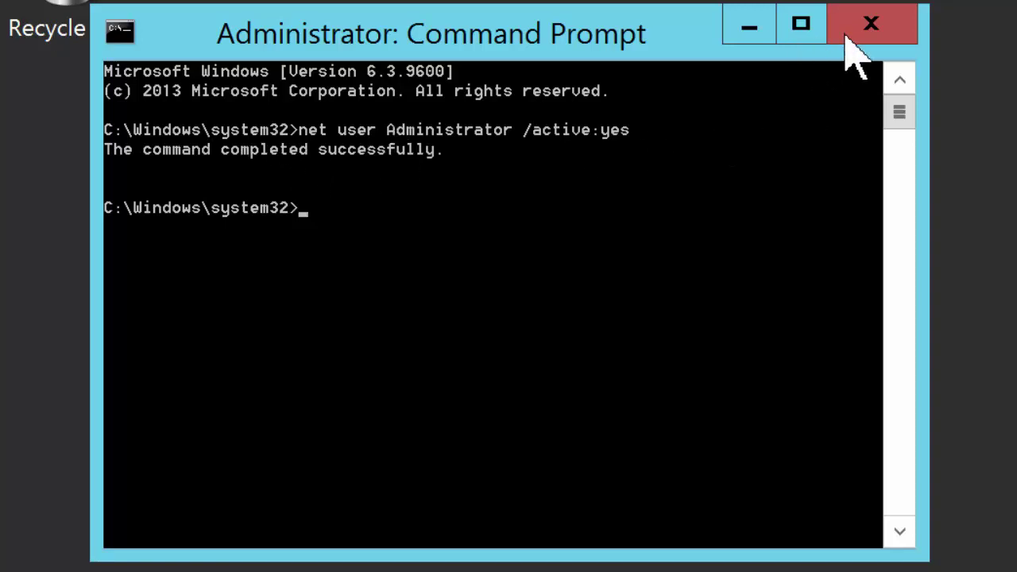
pyautogui.click(874, 28)
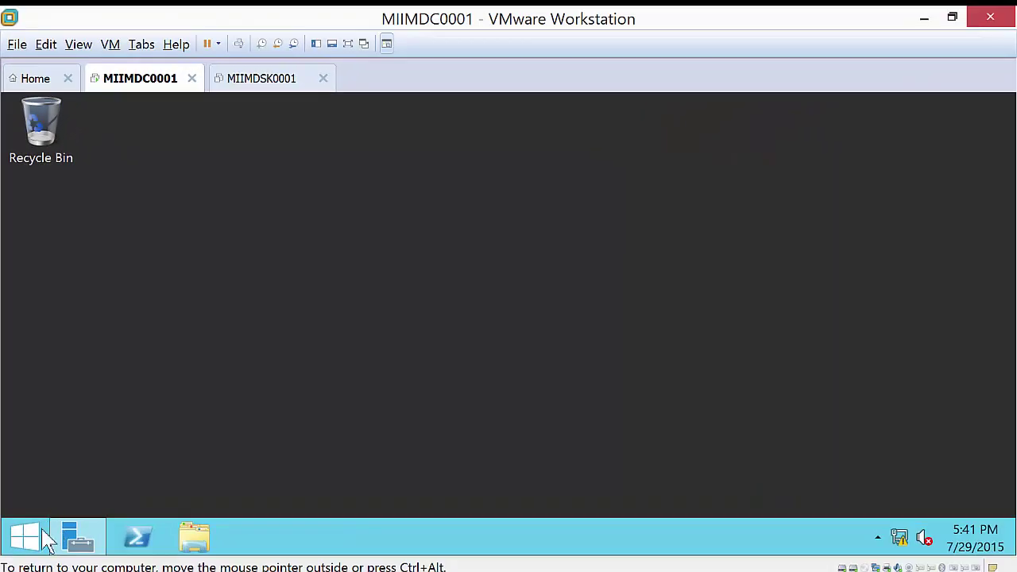
# - Search Start for 'user' and open the built-in Administrator account's page in User Accounts
pyautogui.click(23, 539)
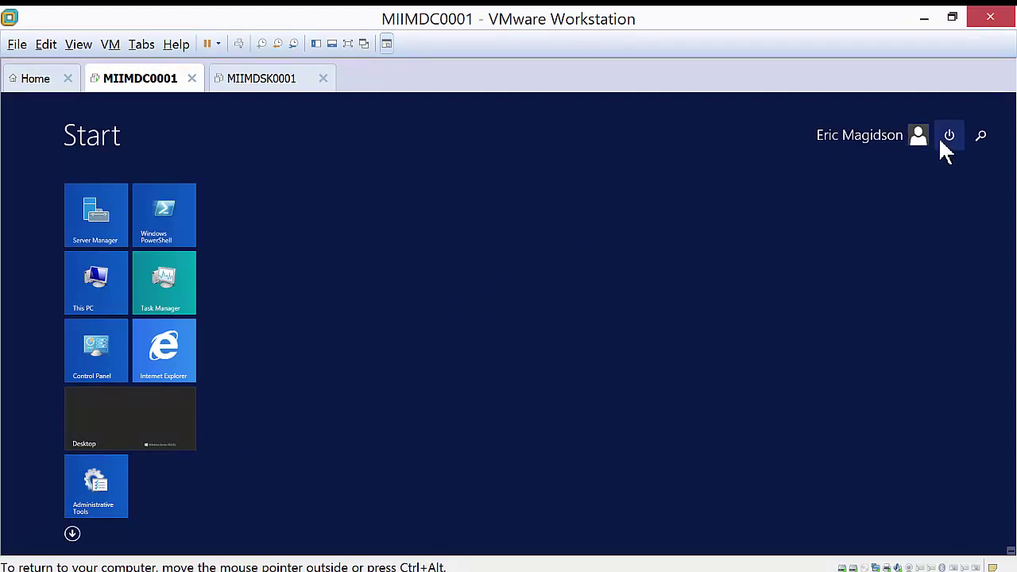
pyautogui.write('user')
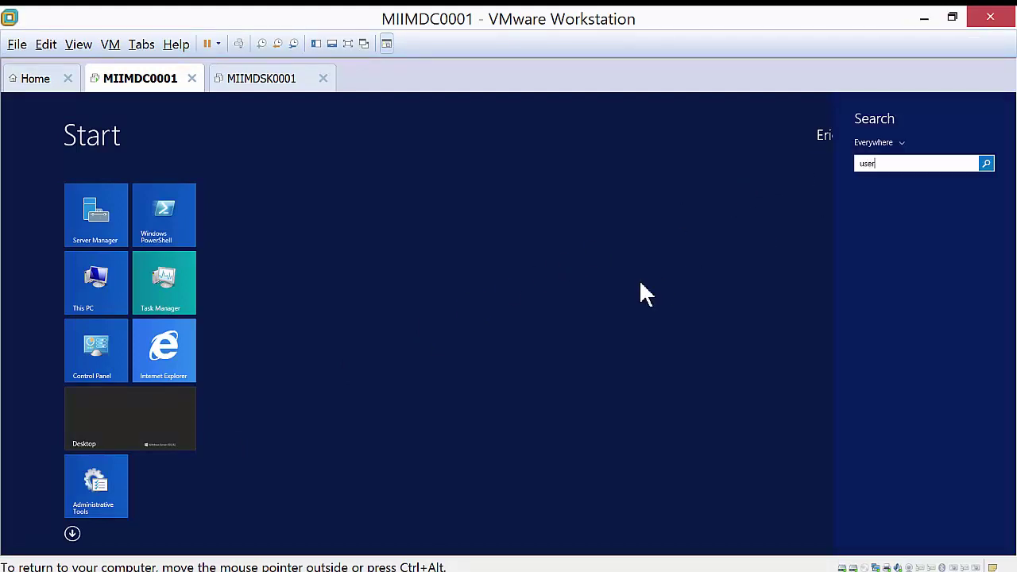
pyautogui.write('s')
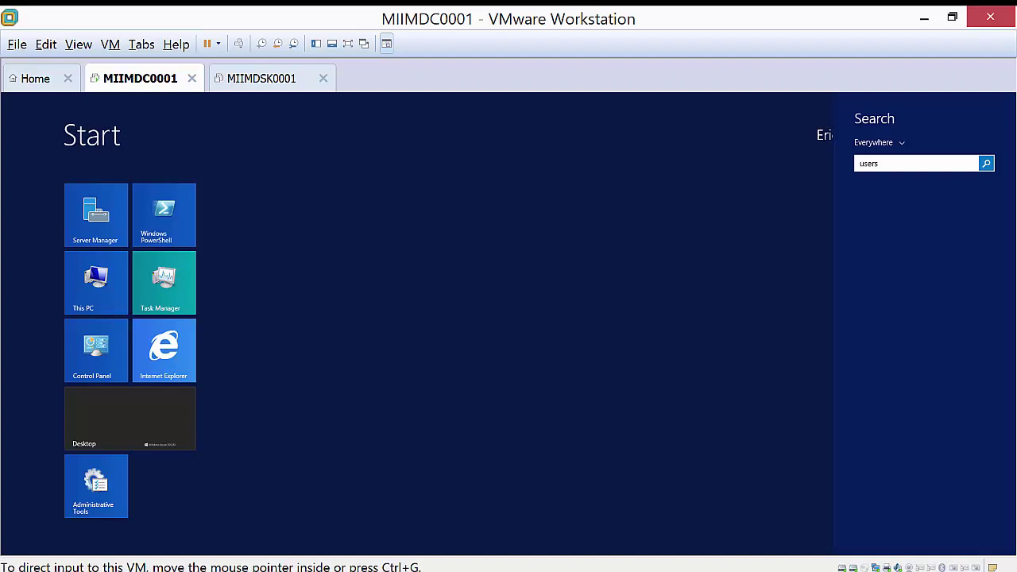
pyautogui.press('BackSpace')
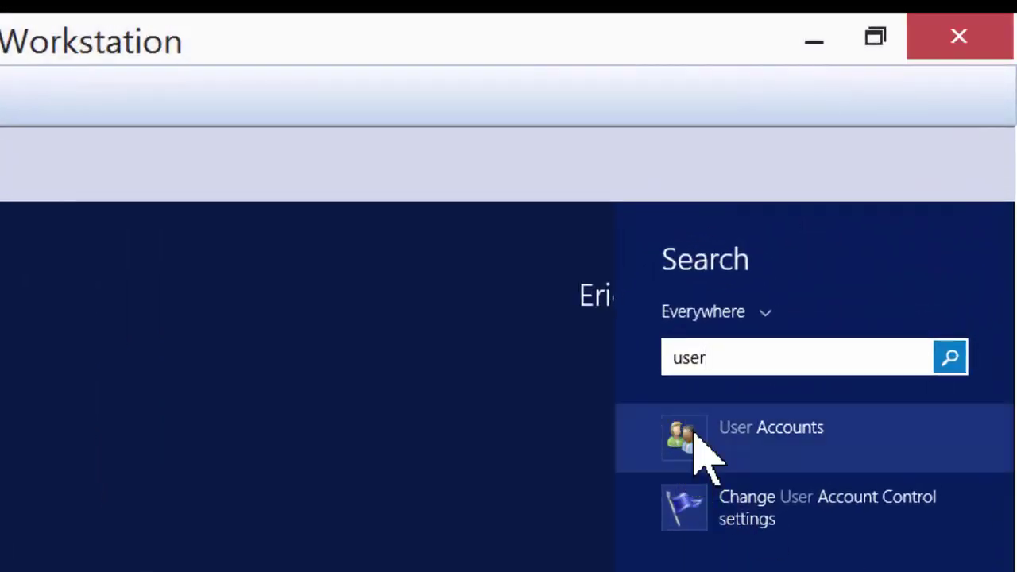
pyautogui.click(694, 434)
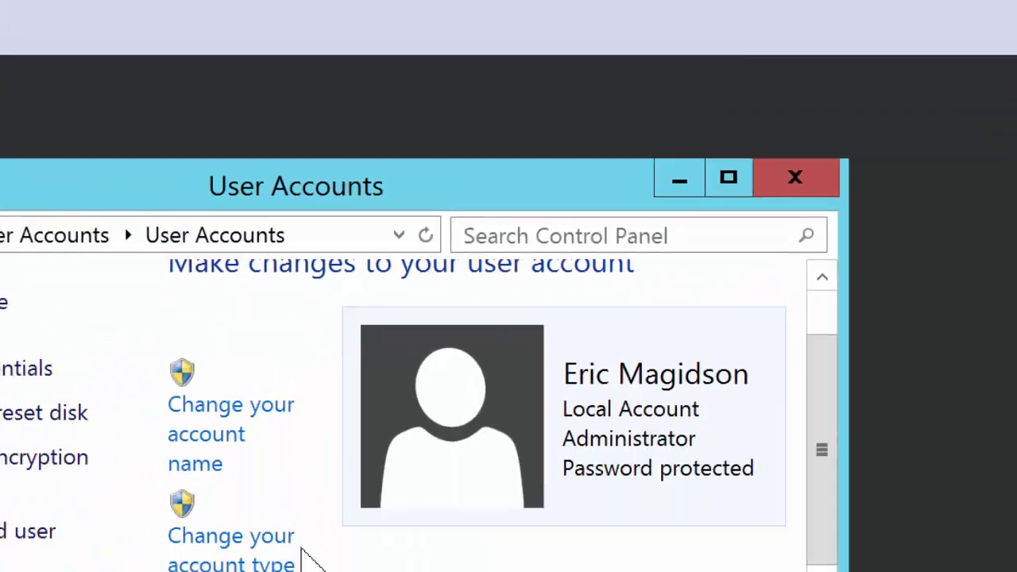
pyautogui.scroll(-1, 527, 408)
pyautogui.click(466, 429)
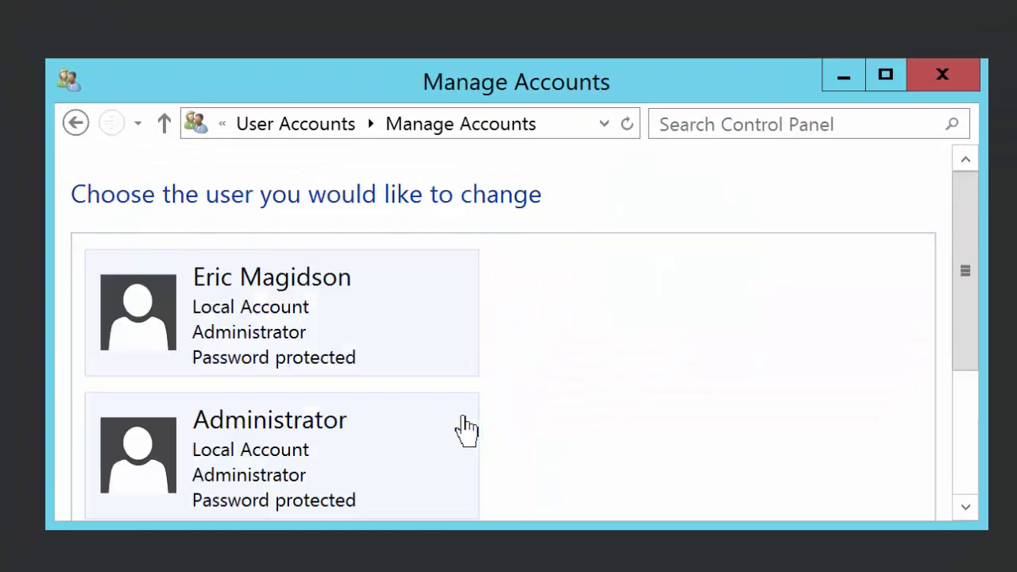
pyautogui.click(237, 452)
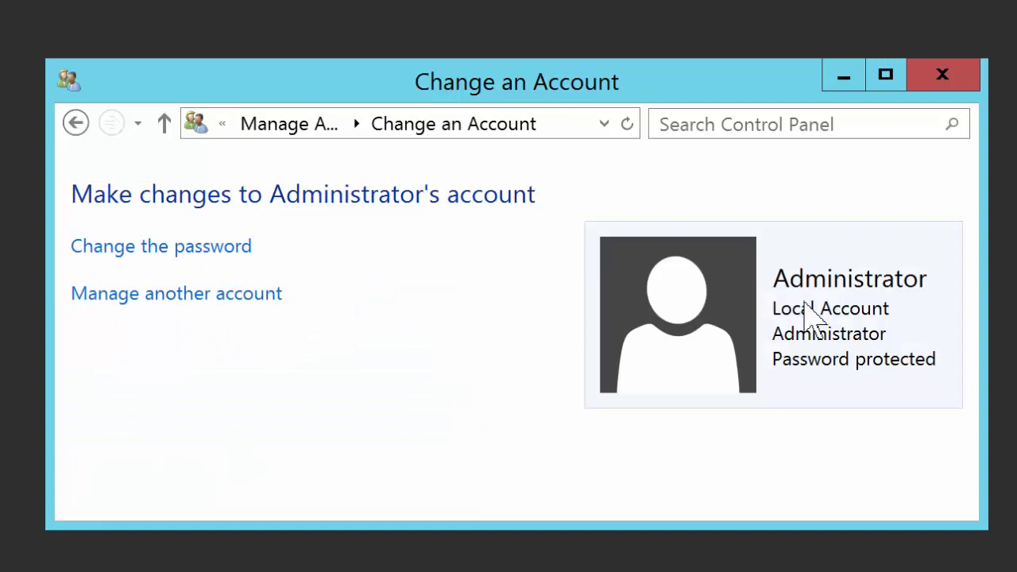
# - Enter and confirm a new password for the Administrator account and apply it
pyautogui.click(203, 248)
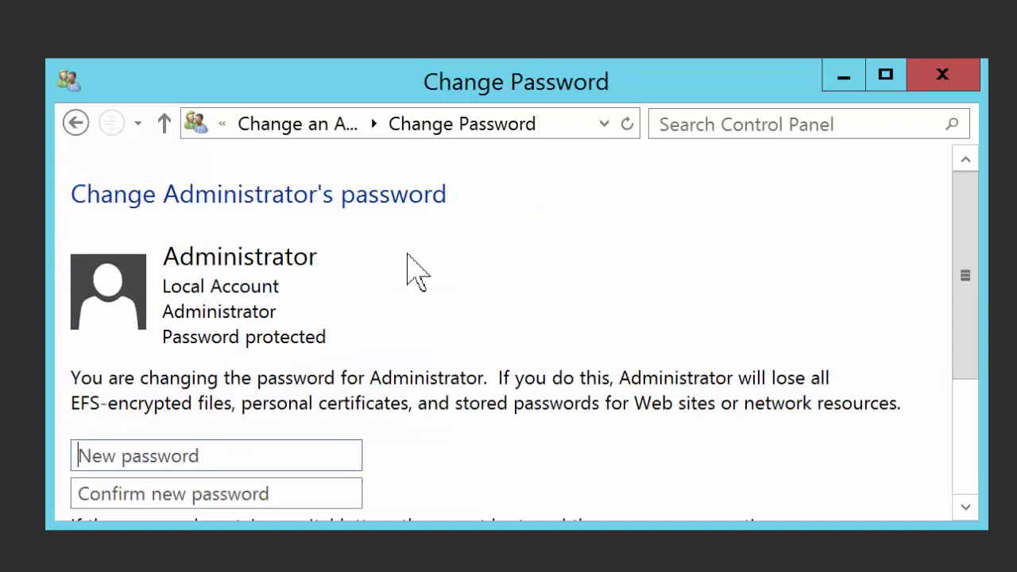
pyautogui.click(263, 450)
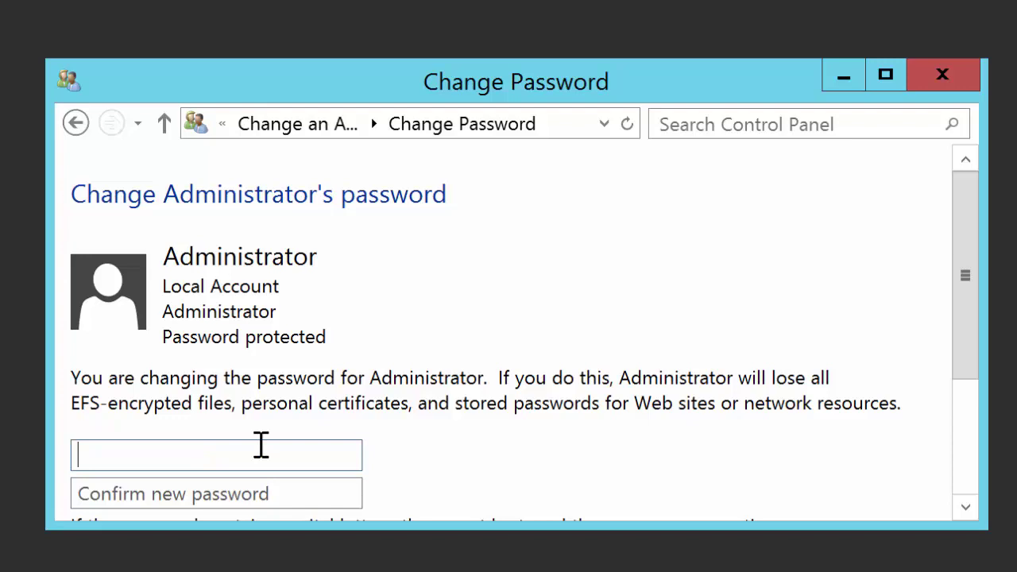
pyautogui.write('Pa')
pyautogui.press('BackSpace')
pyautogui.press('BackSpace')
pyautogui.press('BackSpace')
pyautogui.write('Password123!')
pyautogui.press('Tab')
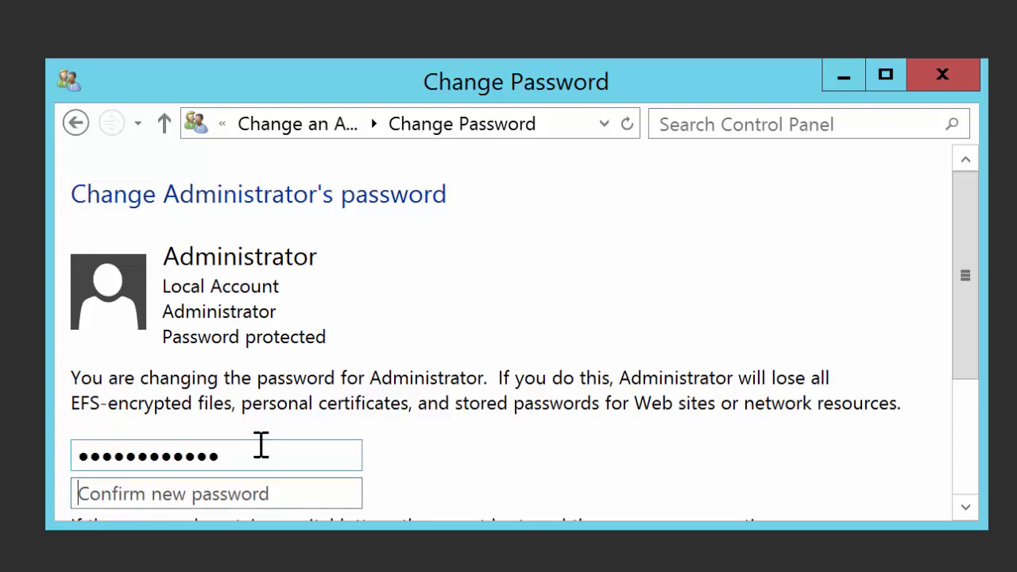
pyautogui.write('Password')
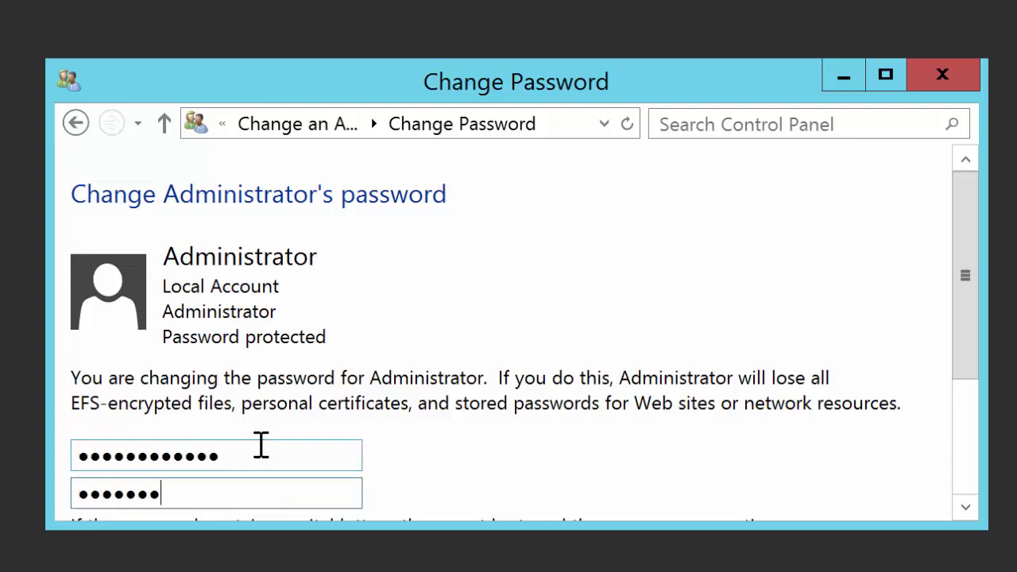
pyautogui.write('123!')
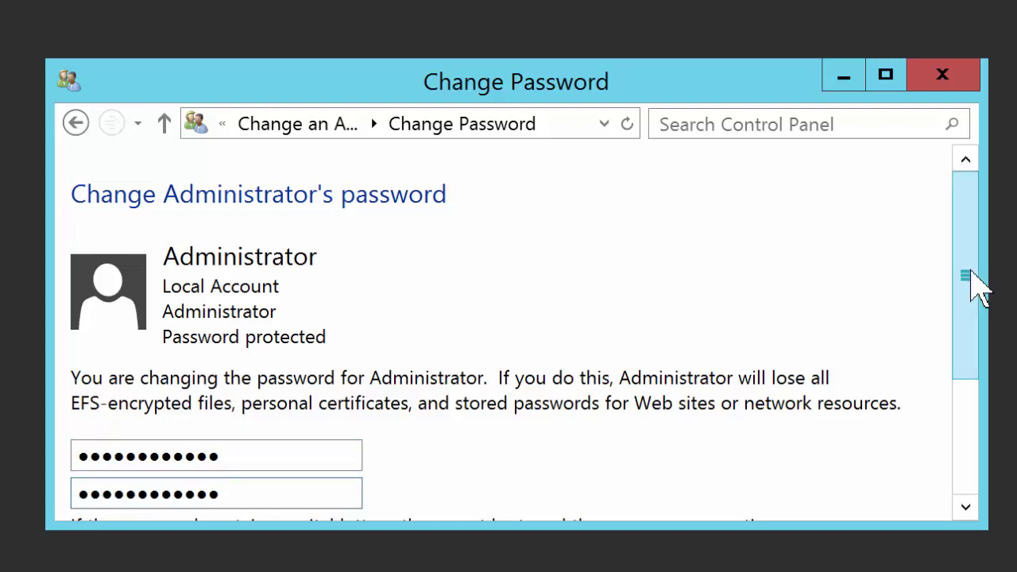
pyautogui.moveTo(975, 284); pyautogui.dragTo(926, 402)
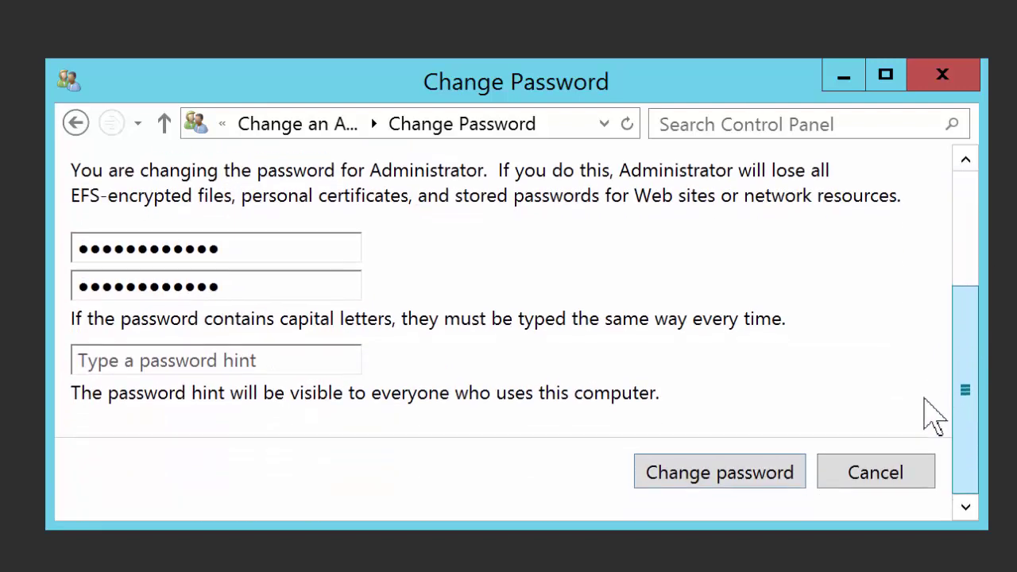
pyautogui.click(755, 480)
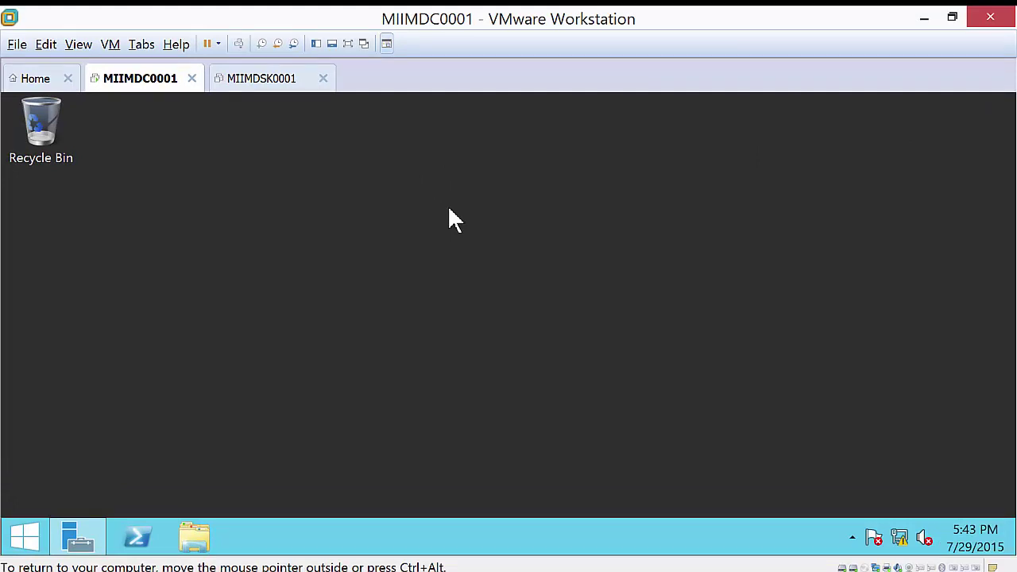
# - Power on the MIIMDSK0001 virtual machine, answering Yes to the sata0:1 prompt
pyautogui.click(262, 80)
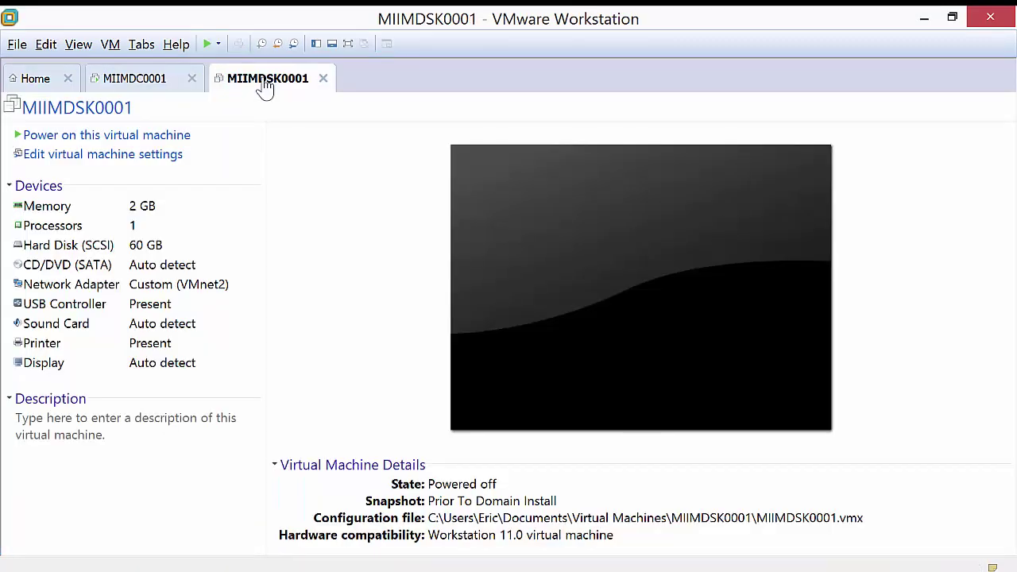
pyautogui.click(111, 135)
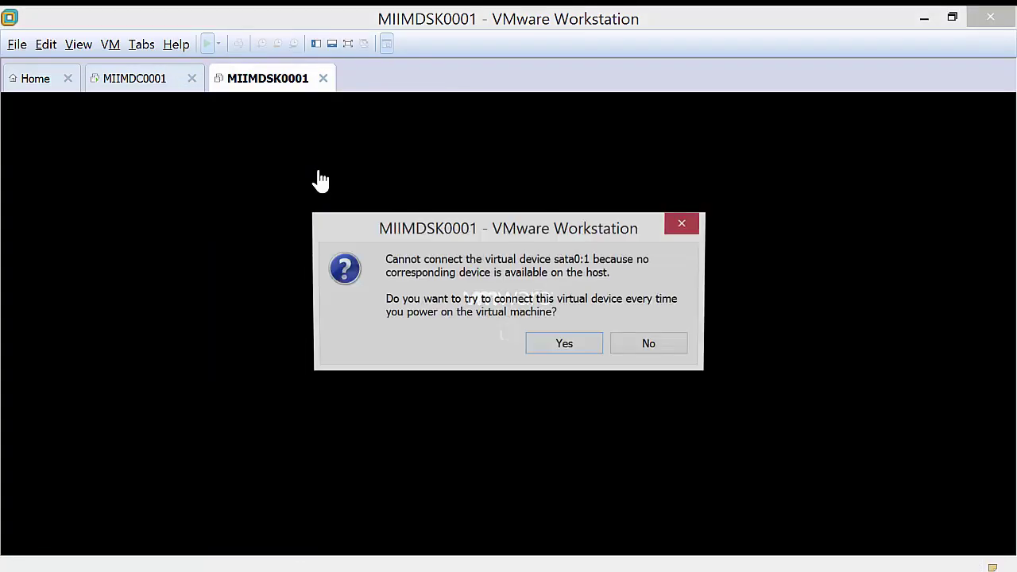
pyautogui.click(574, 352)
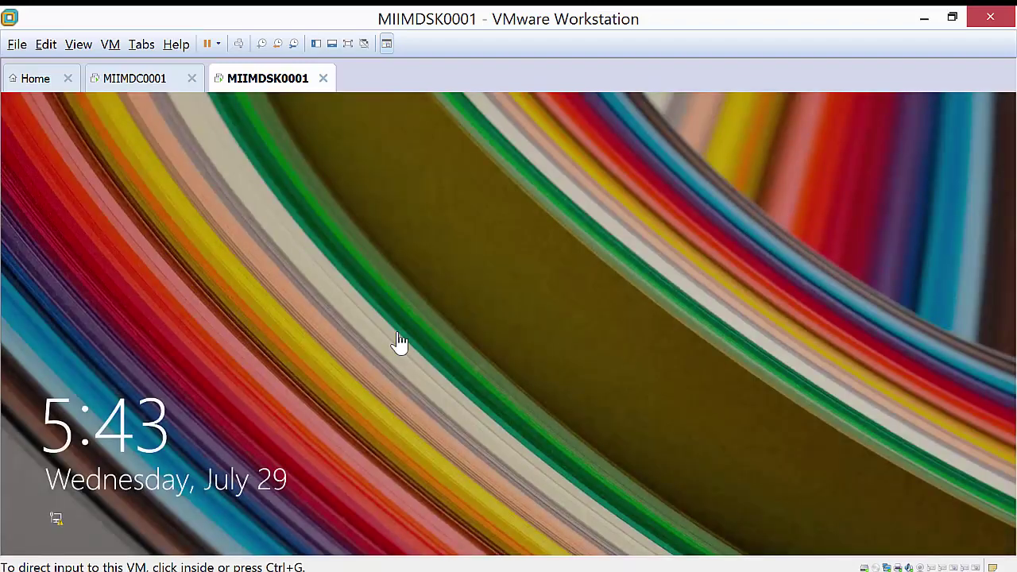
# - Dismiss the VM's lock screen to reach the Windows sign-in, then release input
pyautogui.click(424, 333)
pyautogui.click(423, 329)
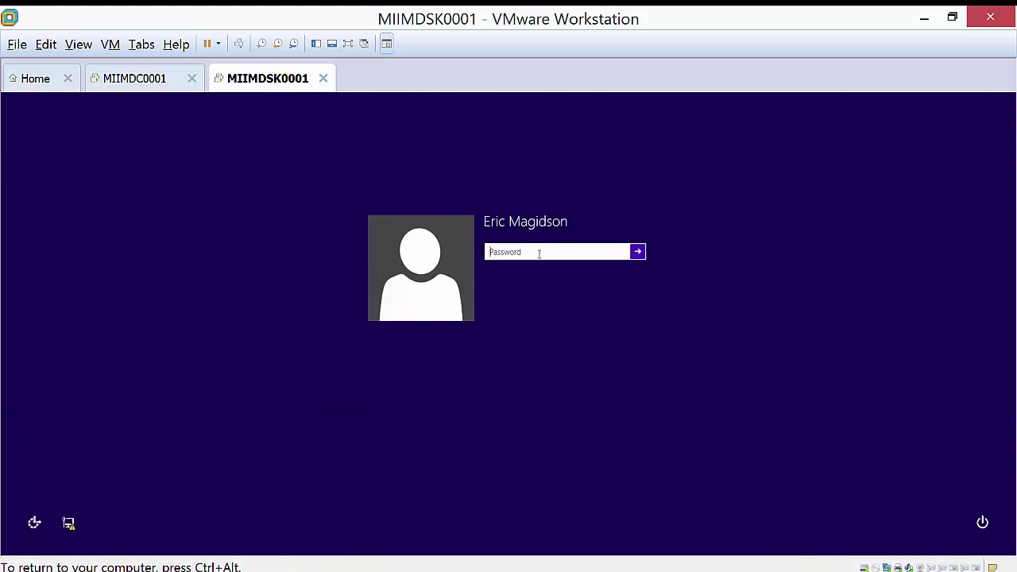
pyautogui.hotkey('ctrl', 'alt')
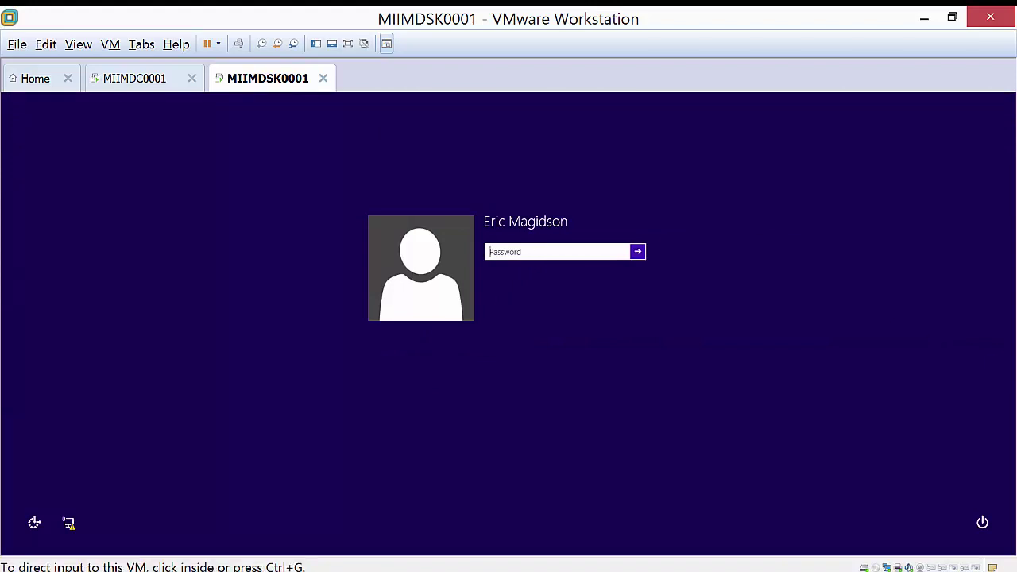